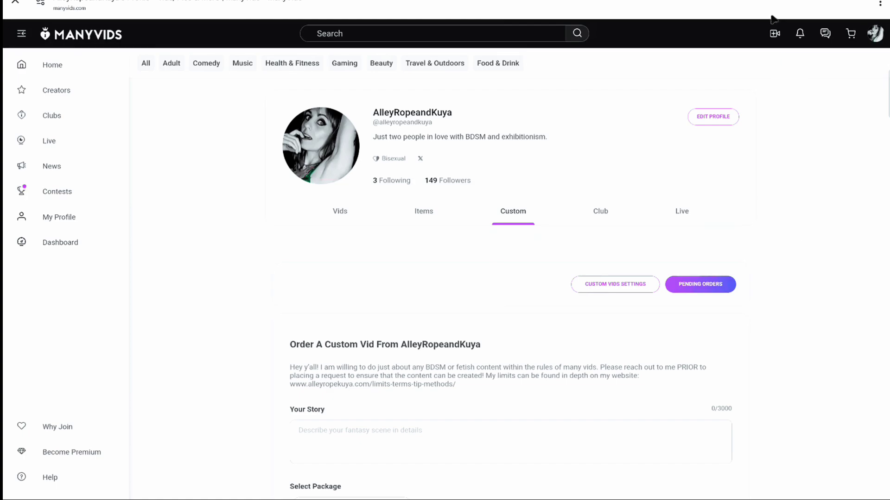
Start a new vid upload and upload the selected MP4 file.
{"action": "left_click", "coordinate": [782, 42]}
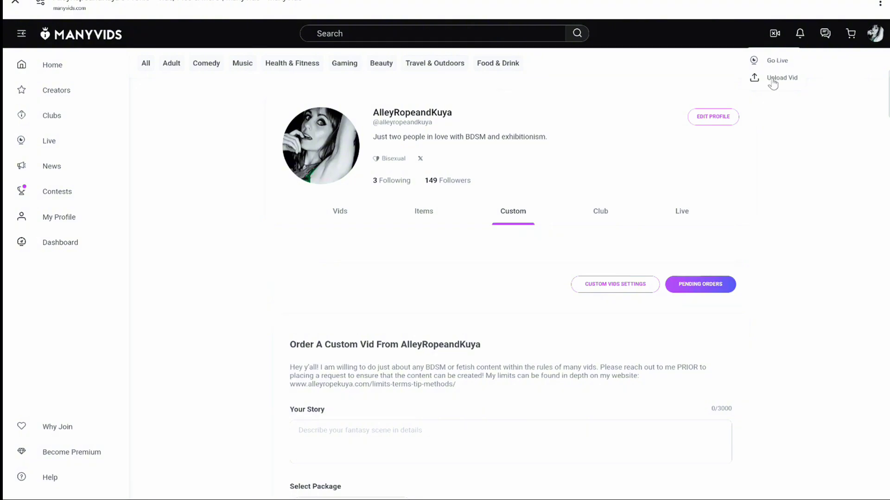
{"action": "left_click", "coordinate": [772, 79]}
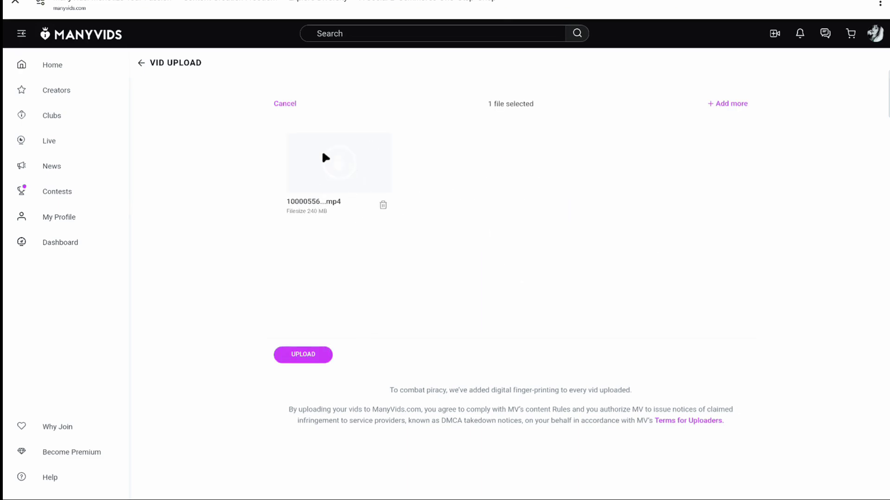
{"action": "left_click", "coordinate": [306, 359]}
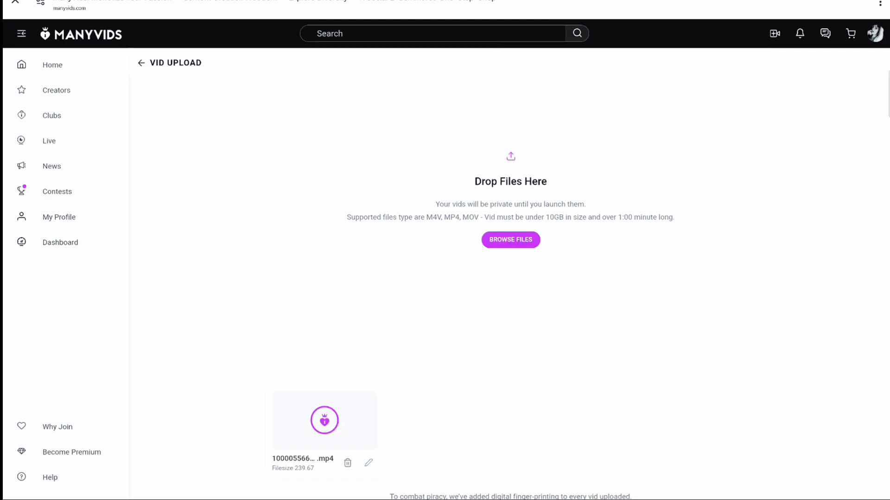
Open the uploaded MP4's details for editing, leaving the upload page.
{"action": "scroll", "coordinate": [337, 399], "scroll_direction": "down", "scroll_amount": 2}
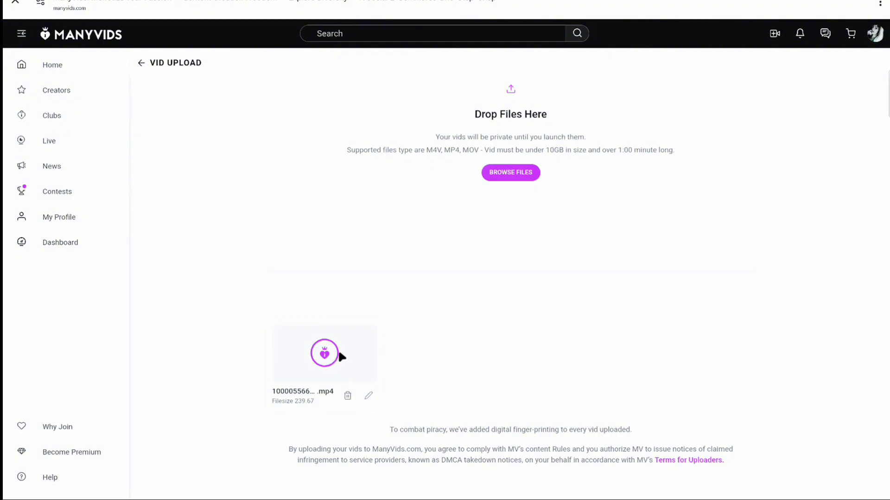
{"action": "left_click", "coordinate": [369, 396]}
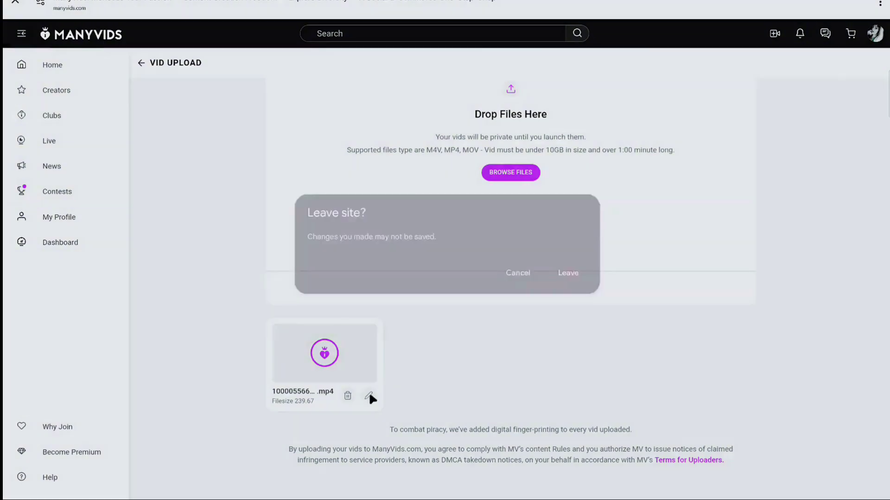
{"action": "left_click", "coordinate": [567, 272]}
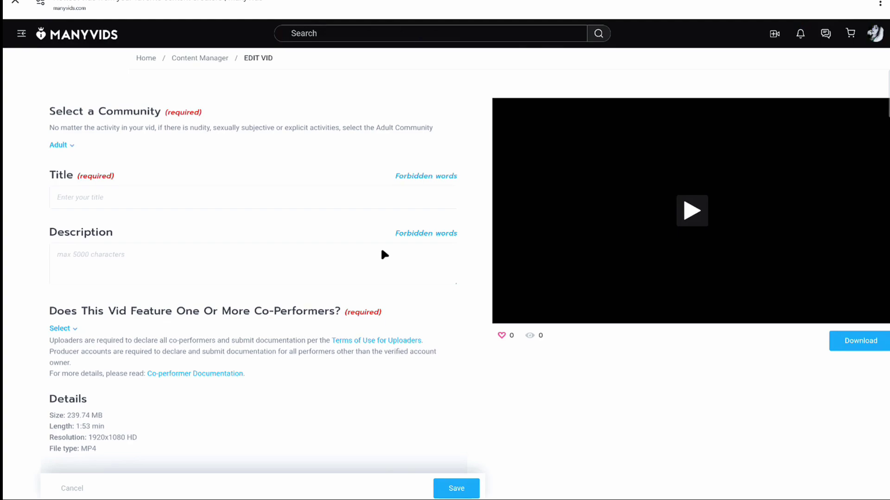
Review the list of forbidden words for video titles, and return to the vid's edit form.
{"action": "left_click", "coordinate": [136, 196]}
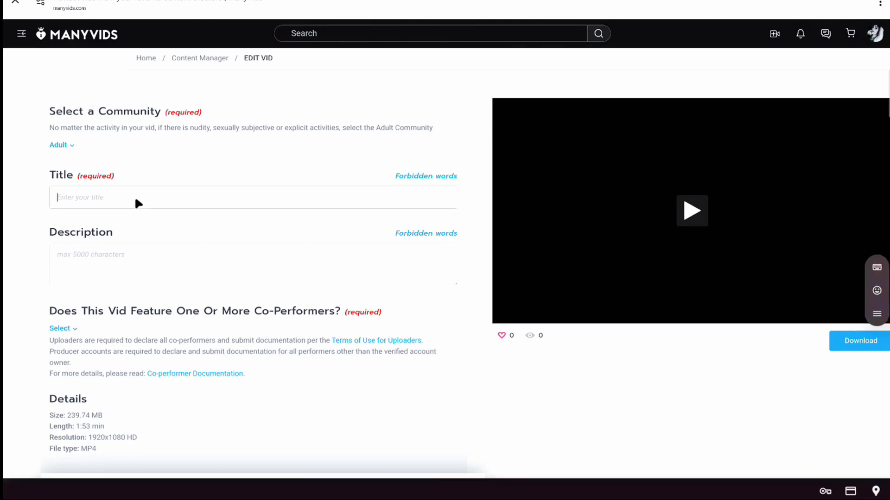
{"action": "left_click", "coordinate": [439, 175]}
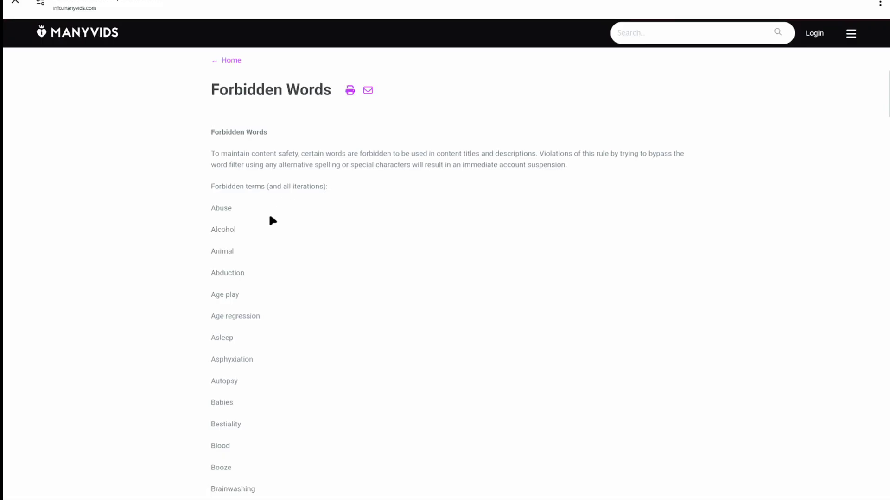
{"action": "scroll", "coordinate": [323, 310], "scroll_direction": "down", "scroll_amount": 10}
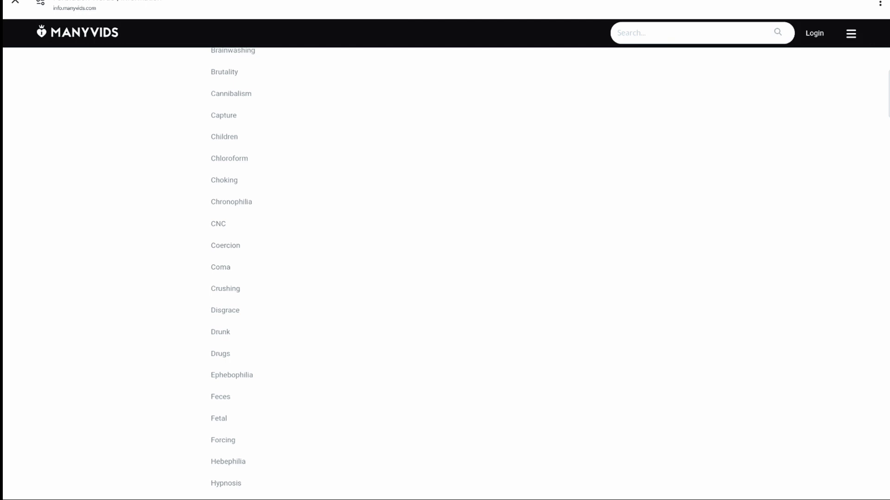
{"action": "key", "text": "Escape"}
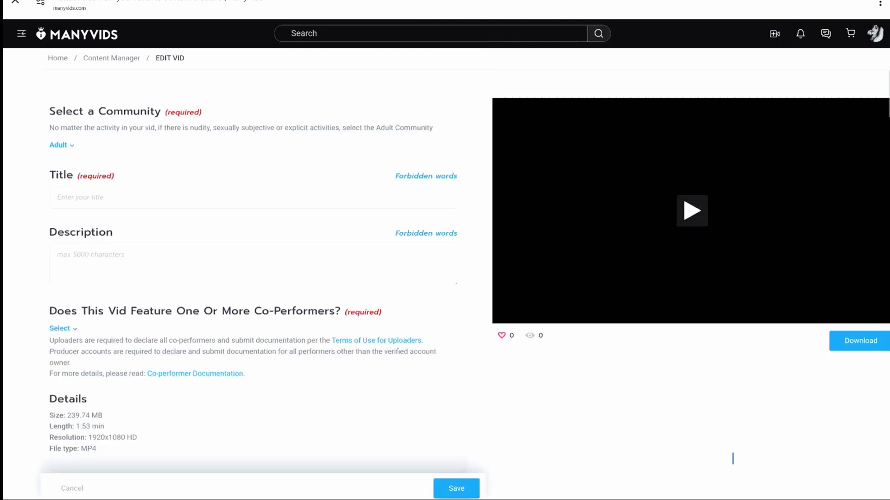
Title the video "Uploading to ManyVids" and look through the available communities.
{"action": "left_click", "coordinate": [107, 194]}
{"action": "type", "text": "Uploading to ManyVids"}
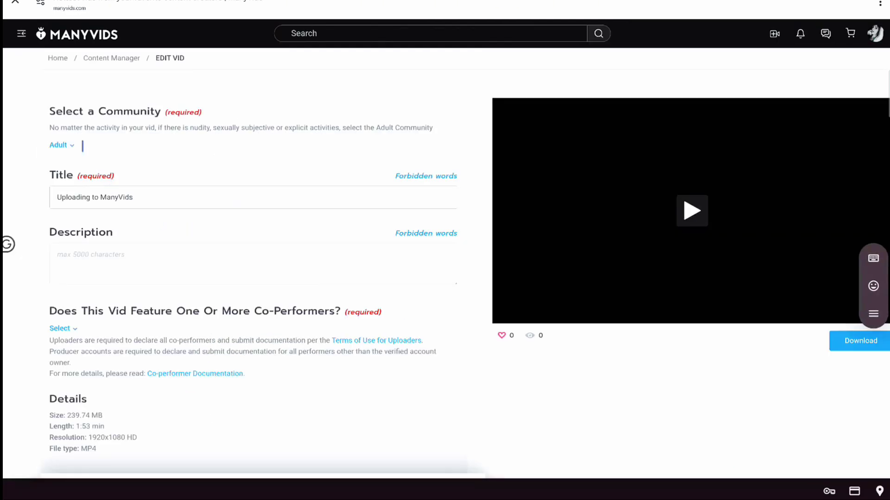
{"action": "left_click", "coordinate": [71, 144]}
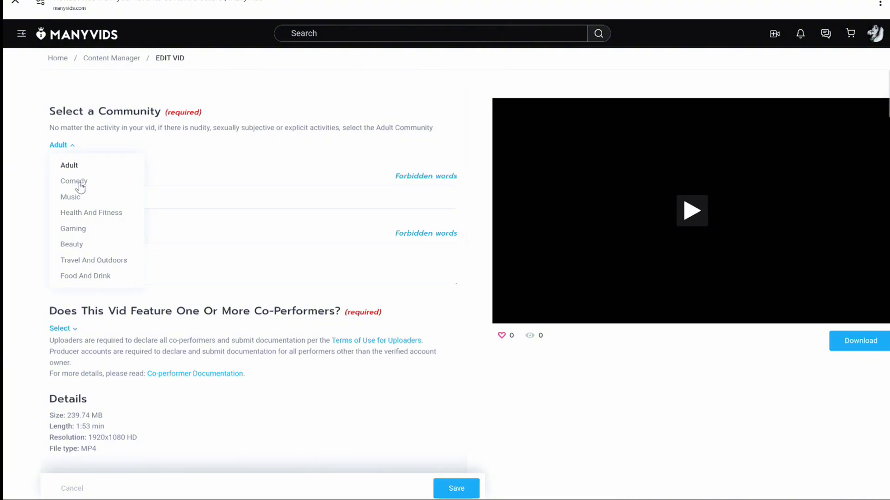
{"action": "left_click", "coordinate": [231, 163]}
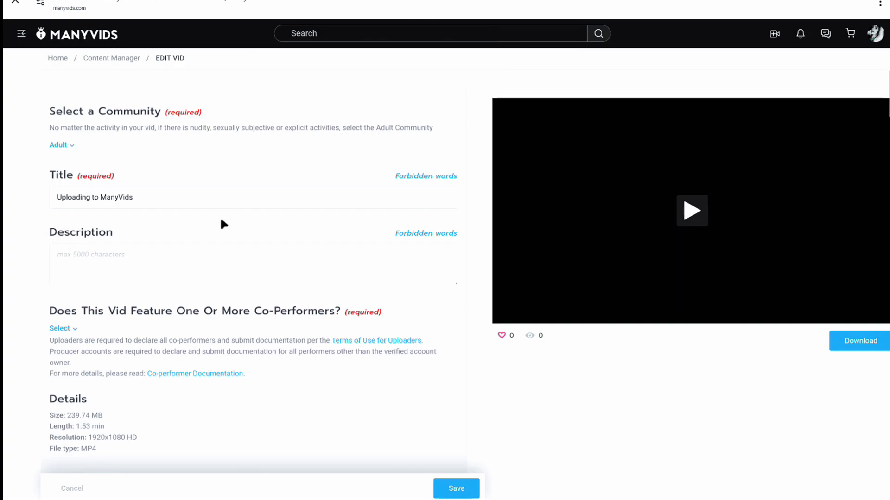
Play the first few seconds of the uploaded video and pause it.
{"action": "left_click", "coordinate": [691, 211]}
{"action": "left_click", "coordinate": [512, 313]}
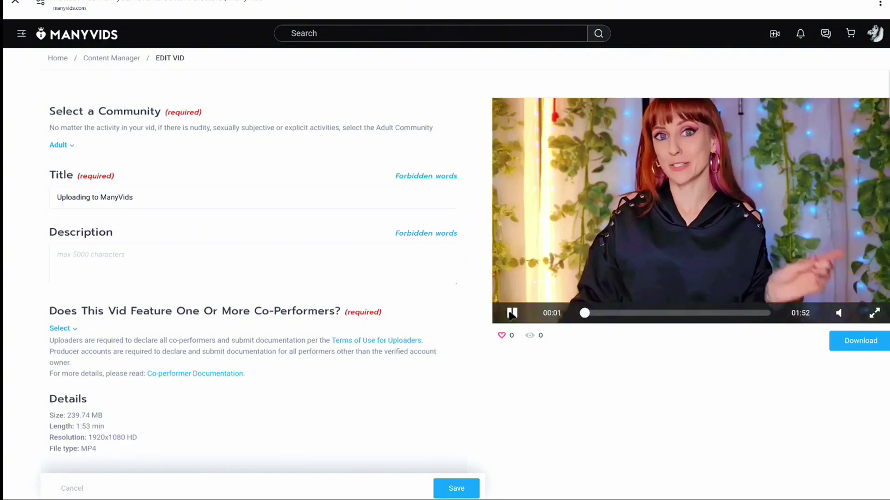
{"action": "left_click", "coordinate": [511, 314]}
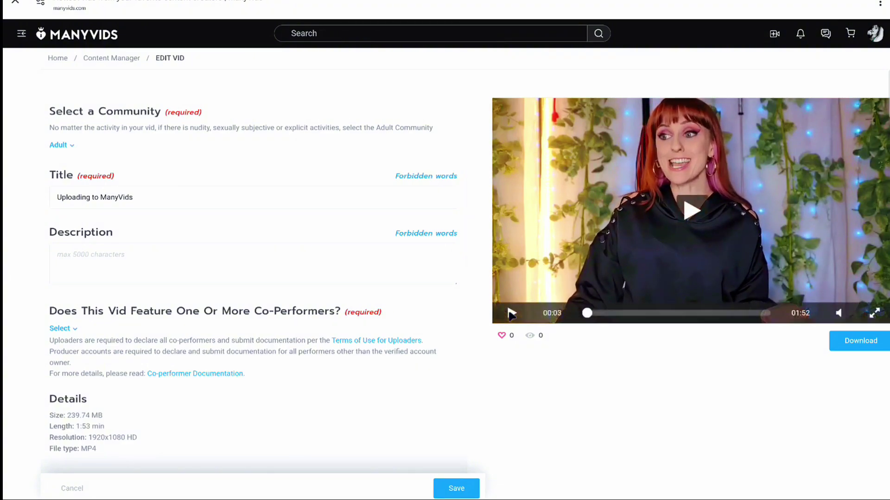
Set the video's community to Health And Fitness.
{"action": "left_click", "coordinate": [59, 146]}
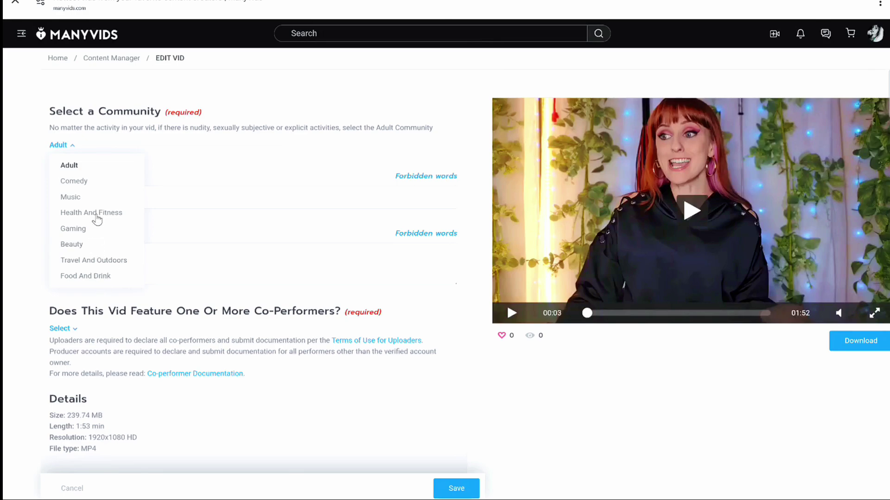
{"action": "left_click", "coordinate": [97, 213]}
{"action": "left_click", "coordinate": [107, 252]}
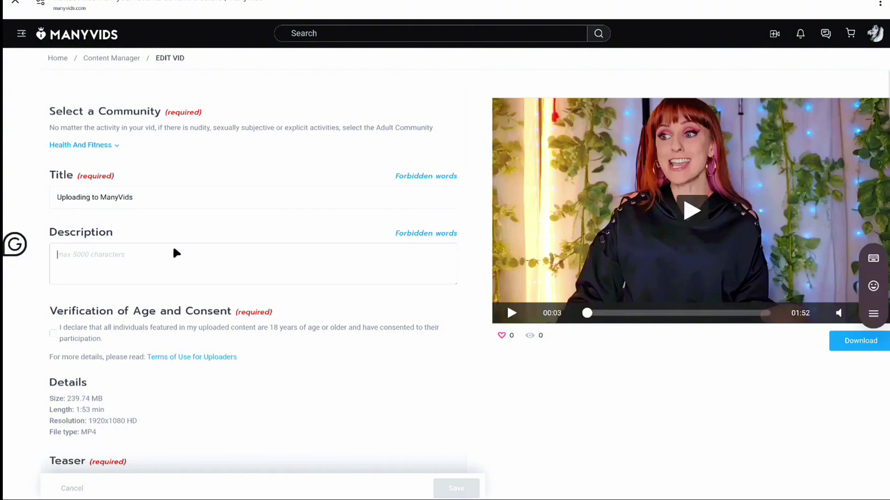
Describe the video as "The introduction to a step-by-step guide and tutorial on how to post video content on manyvids four adult content creators.".
{"action": "scroll", "coordinate": [175, 250], "scroll_direction": "down", "scroll_amount": 2}
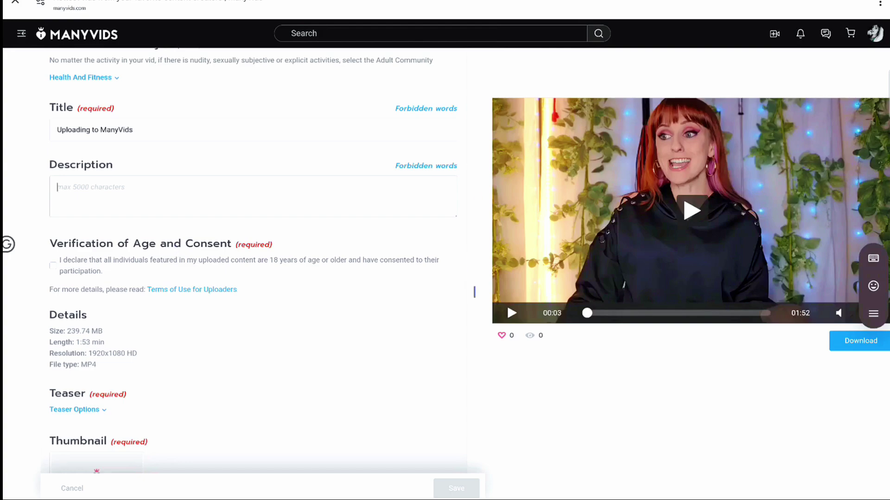
{"action": "left_click", "coordinate": [511, 314]}
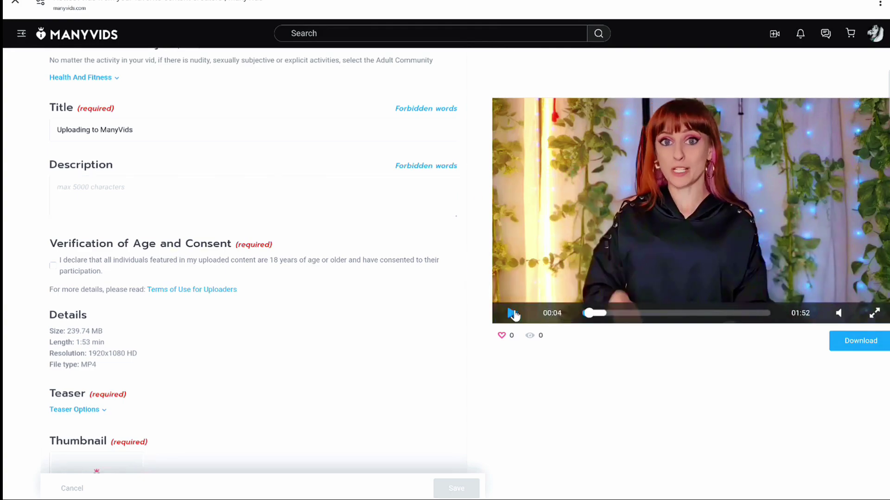
{"action": "left_click", "coordinate": [512, 313]}
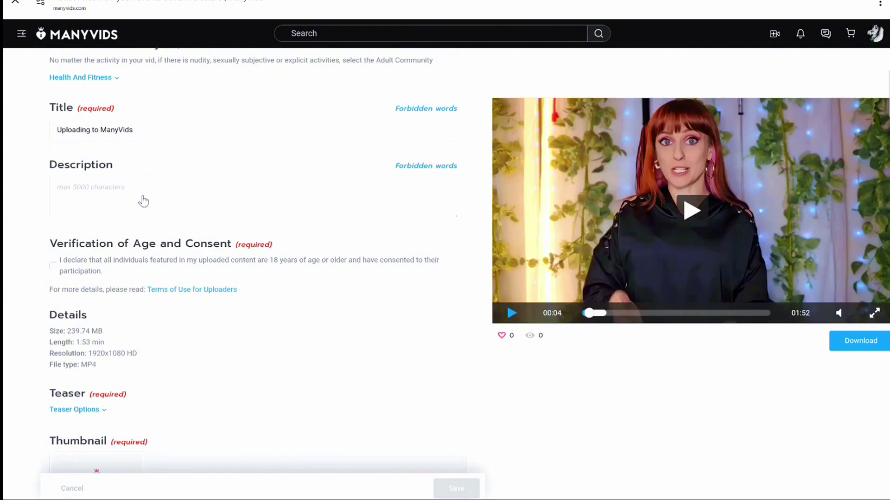
{"action": "left_click", "coordinate": [143, 201]}
{"action": "type", "text": "The introduction to a step-by-step guide and tutorial on how to post video content on manyvids four adult content creators."}
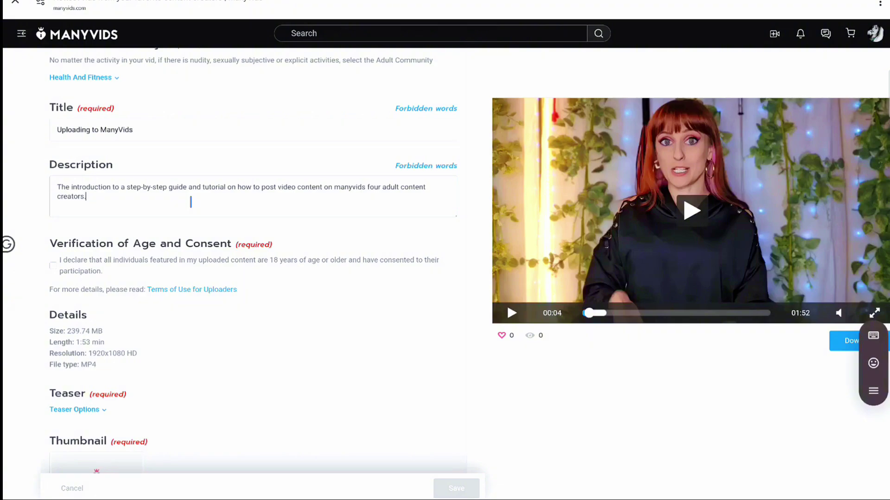
Declare that everyone featured in the video is 18 or older and has consented to participate.
{"action": "scroll", "coordinate": [72, 230], "scroll_direction": "down", "scroll_amount": 1}
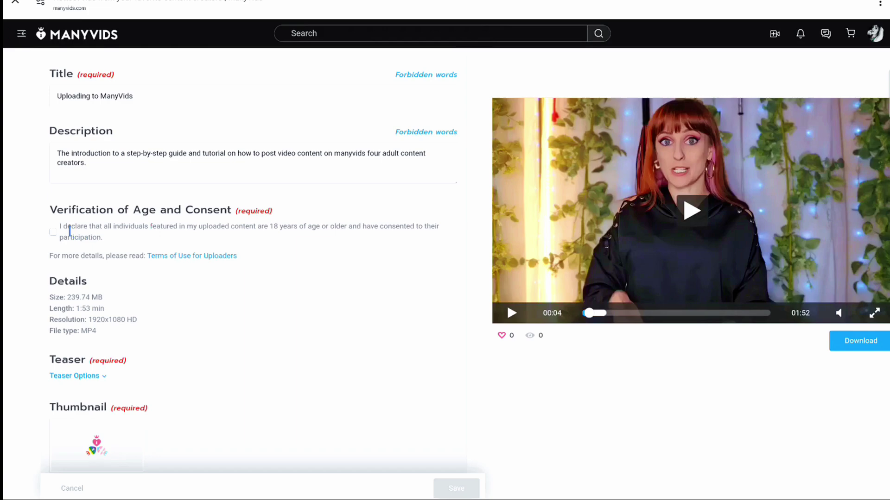
{"action": "left_click", "coordinate": [53, 231]}
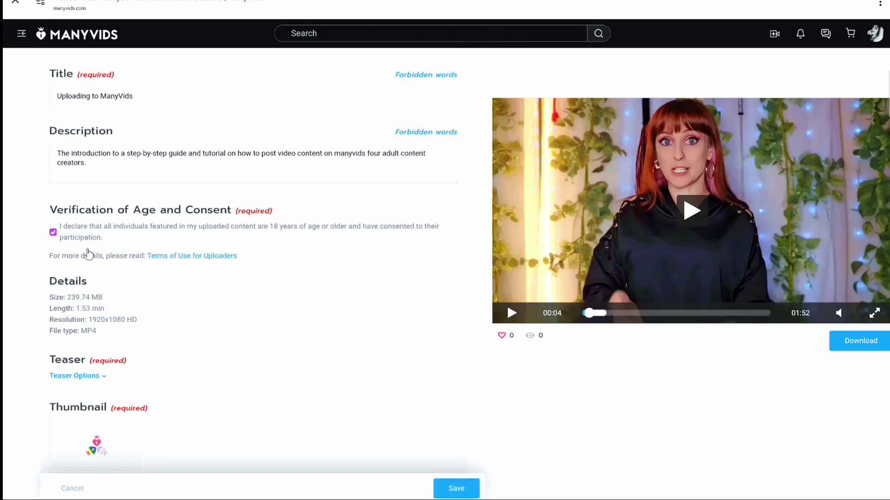
Change the video's community to Adult.
{"action": "scroll", "coordinate": [107, 244], "scroll_direction": "up", "scroll_amount": 3}
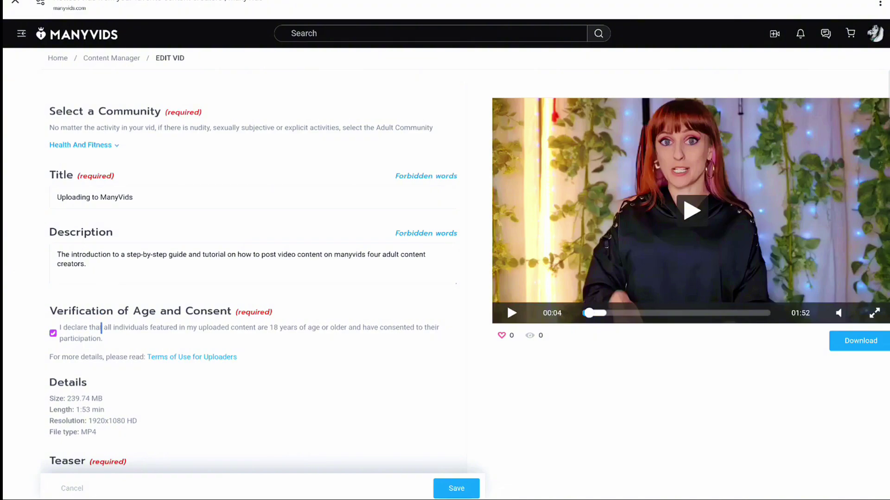
{"action": "left_click", "coordinate": [105, 145]}
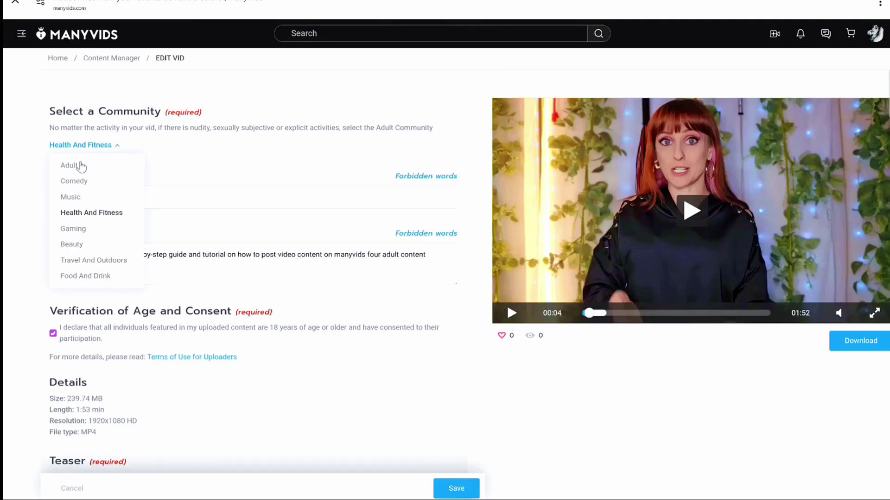
{"action": "left_click", "coordinate": [81, 166]}
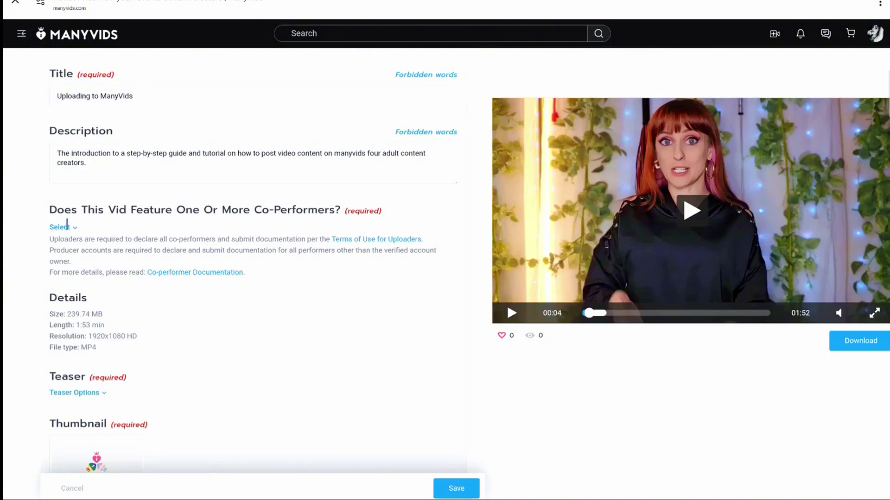
Declare that the video features co-performers and look at the co-performer documentation options.
{"action": "left_click", "coordinate": [67, 226]}
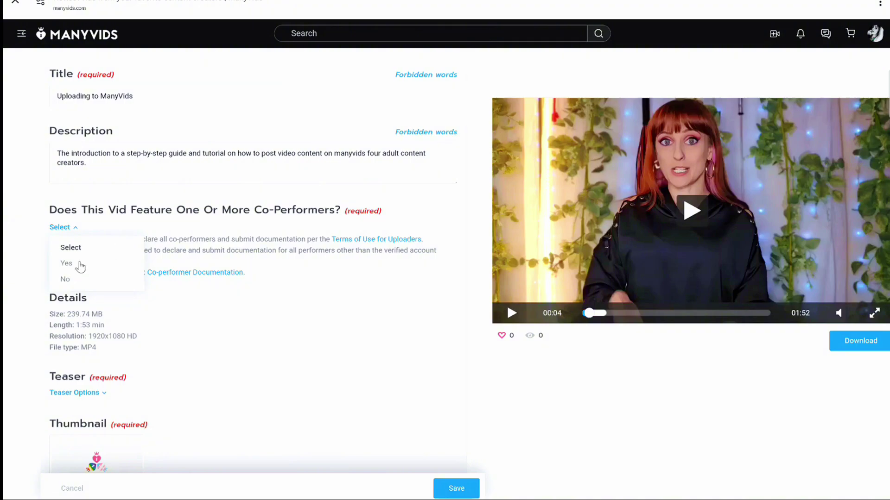
{"action": "left_click", "coordinate": [242, 253]}
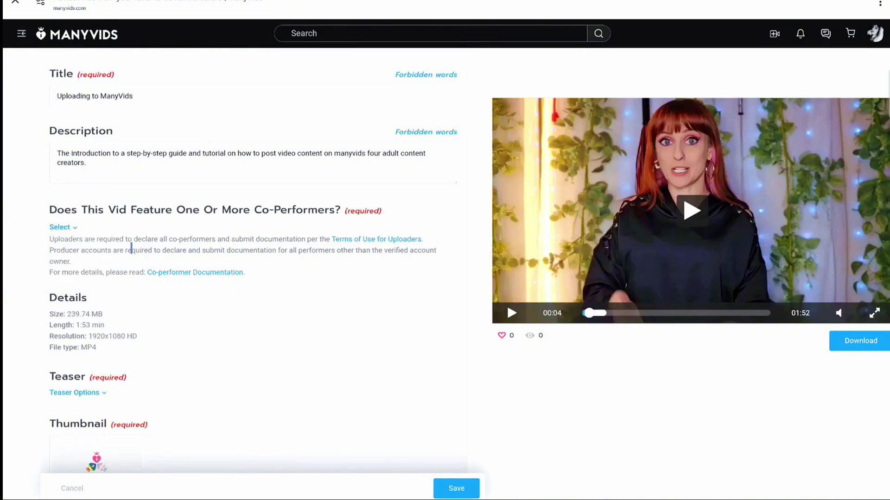
{"action": "left_click", "coordinate": [73, 227]}
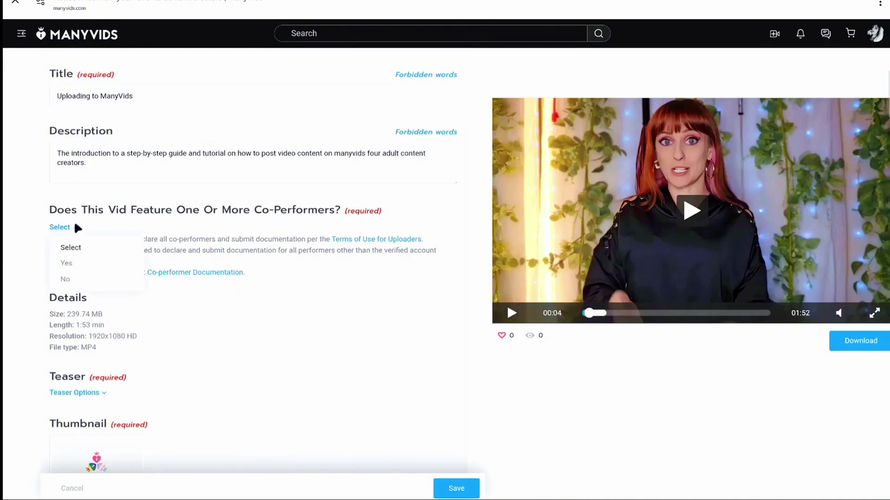
{"action": "left_click", "coordinate": [75, 264]}
{"action": "scroll", "coordinate": [191, 262], "scroll_direction": "down", "scroll_amount": 2}
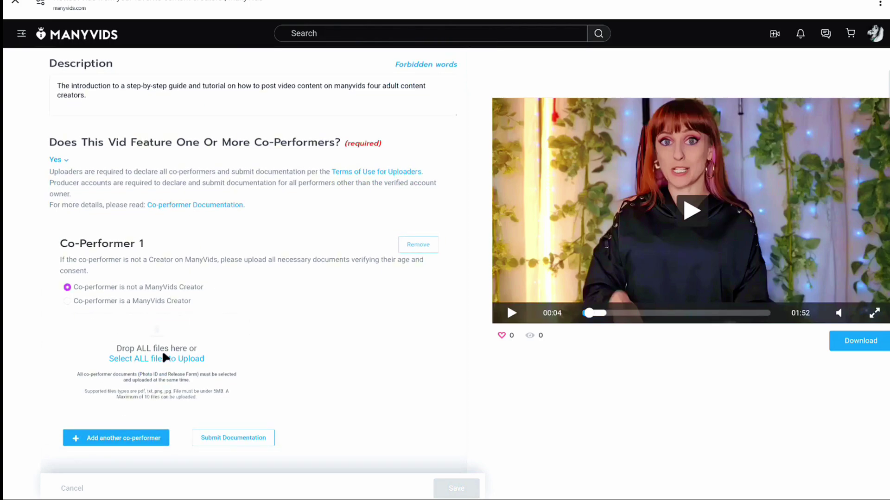
Declare that the video features no co-performers.
{"action": "left_click", "coordinate": [59, 159]}
{"action": "left_click", "coordinate": [70, 216]}
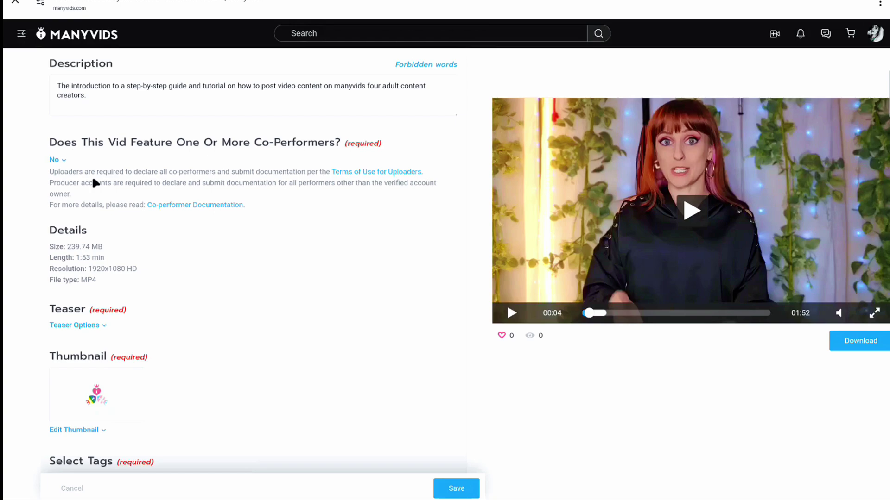
Create a teaser from the video itself, starting at 45 seconds.
{"action": "scroll", "coordinate": [91, 176], "scroll_direction": "down", "scroll_amount": 3}
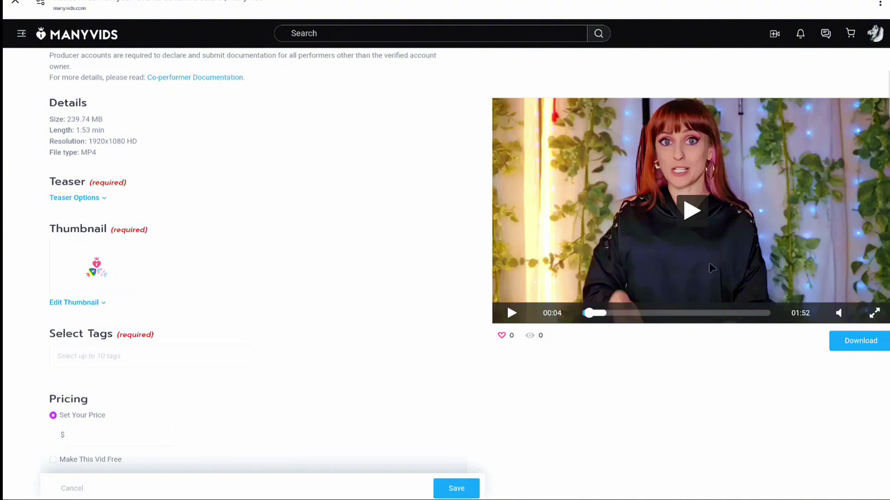
{"action": "left_click", "coordinate": [67, 198]}
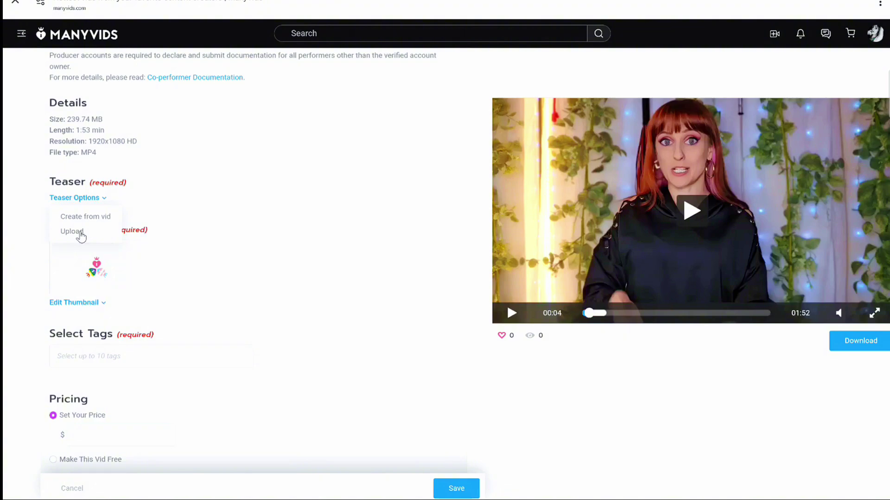
{"action": "left_click", "coordinate": [110, 218]}
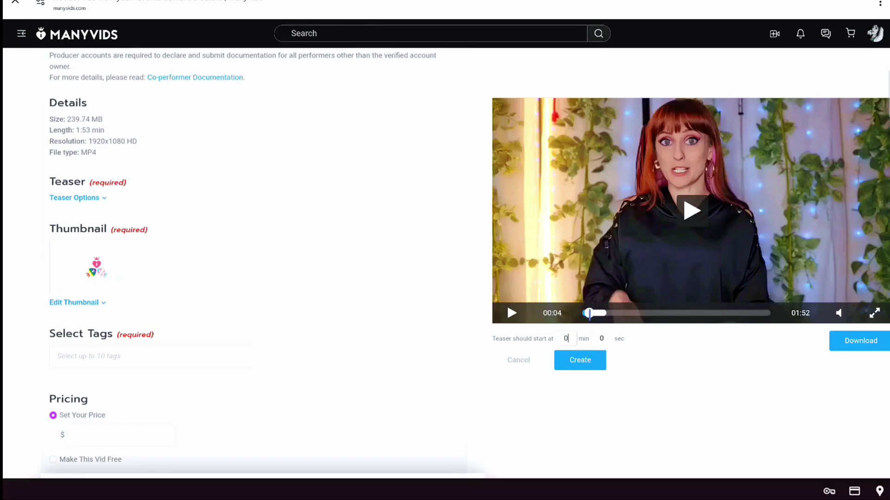
{"action": "left_click_drag", "start_coordinate": [589, 313], "coordinate": [643, 312]}
{"action": "left_click", "coordinate": [567, 338]}
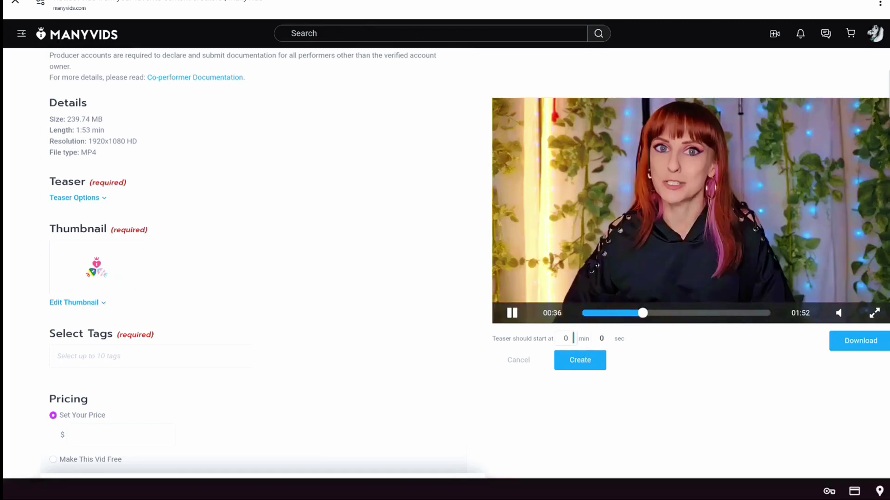
{"action": "key", "text": "BackSpace"}
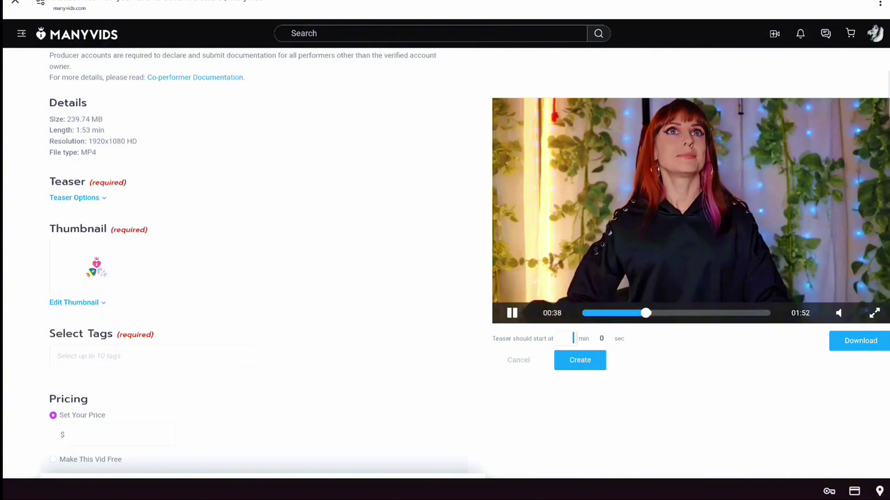
{"action": "key", "text": "Tab"}
{"action": "type", "text": "45"}
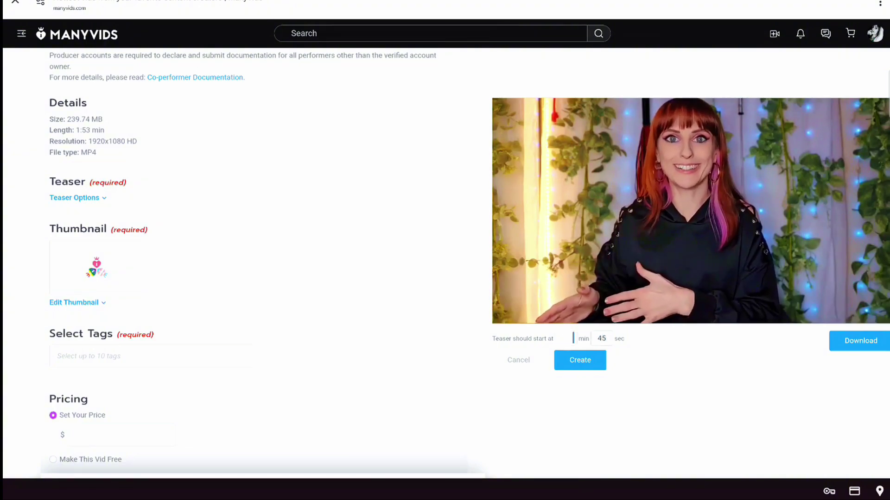
{"action": "left_click", "coordinate": [589, 360]}
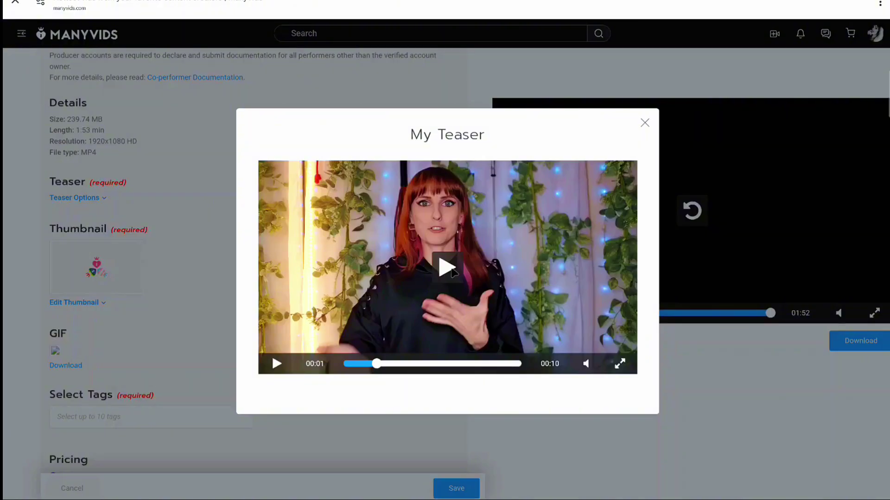
Play the generated teaser from its beginning to review it and close the preview.
{"action": "left_click", "coordinate": [452, 272]}
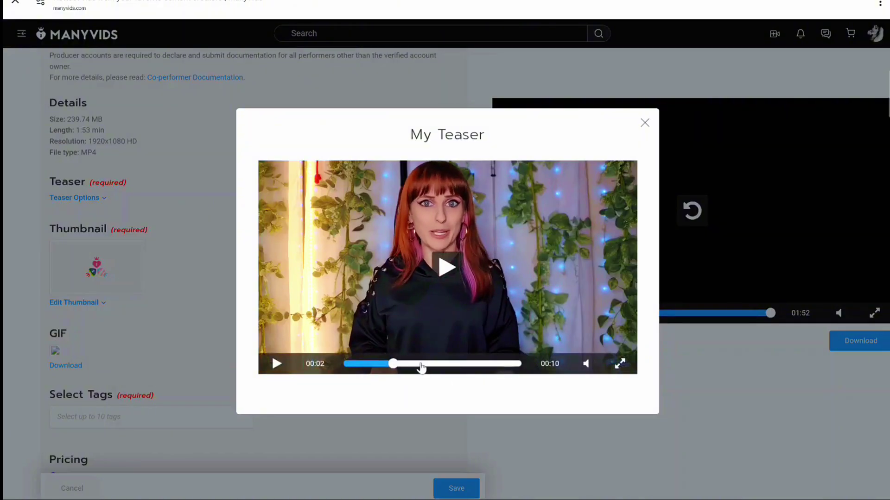
{"action": "left_click_drag", "start_coordinate": [395, 365], "coordinate": [342, 365]}
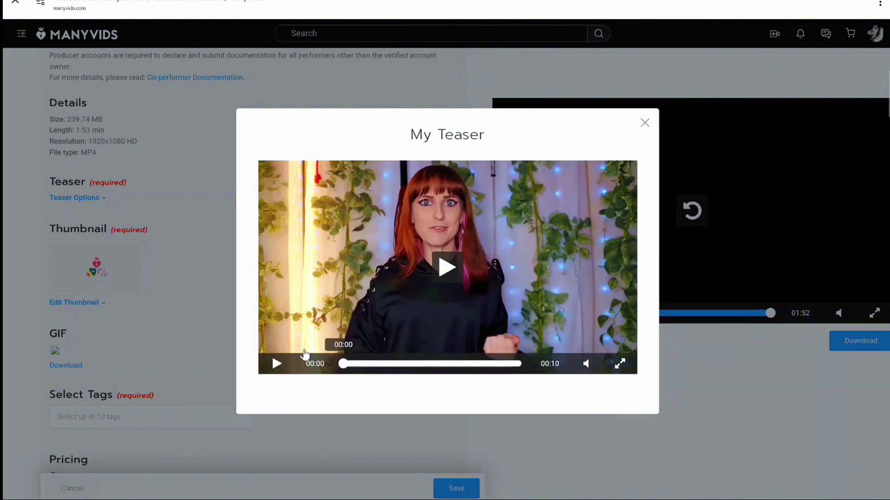
{"action": "left_click", "coordinate": [277, 364]}
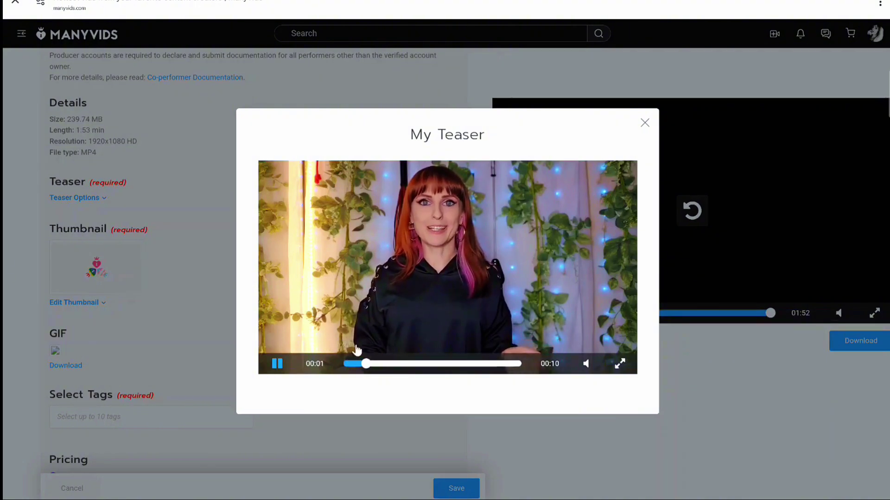
{"action": "left_click", "coordinate": [277, 366]}
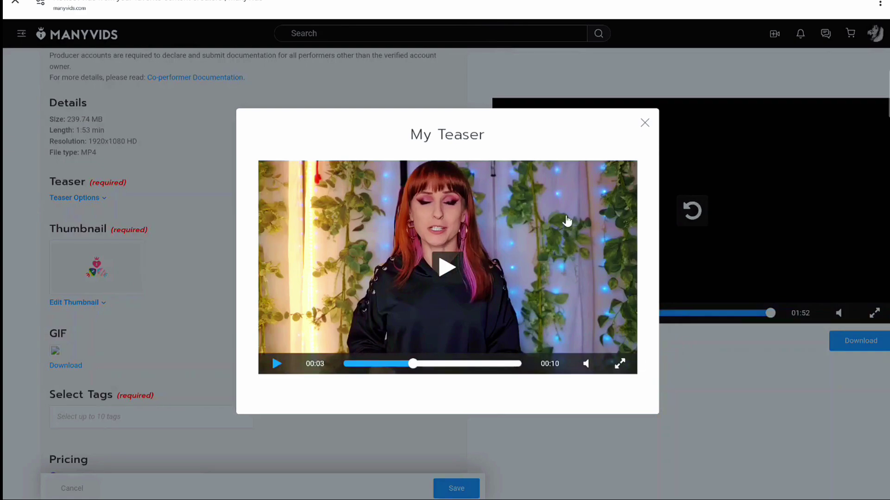
{"action": "left_click", "coordinate": [644, 125]}
Replace the current teaser by uploading a separate teaser file.
{"action": "scroll", "coordinate": [86, 257], "scroll_direction": "up", "scroll_amount": 2}
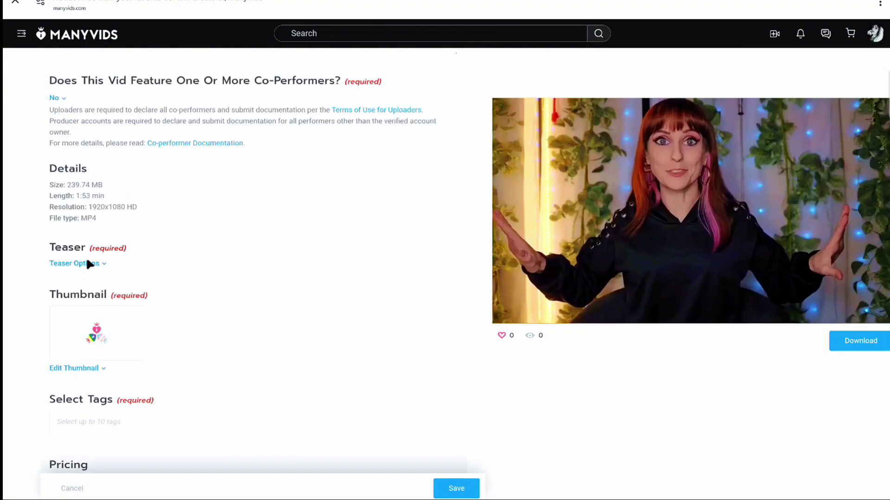
{"action": "left_click", "coordinate": [87, 263]}
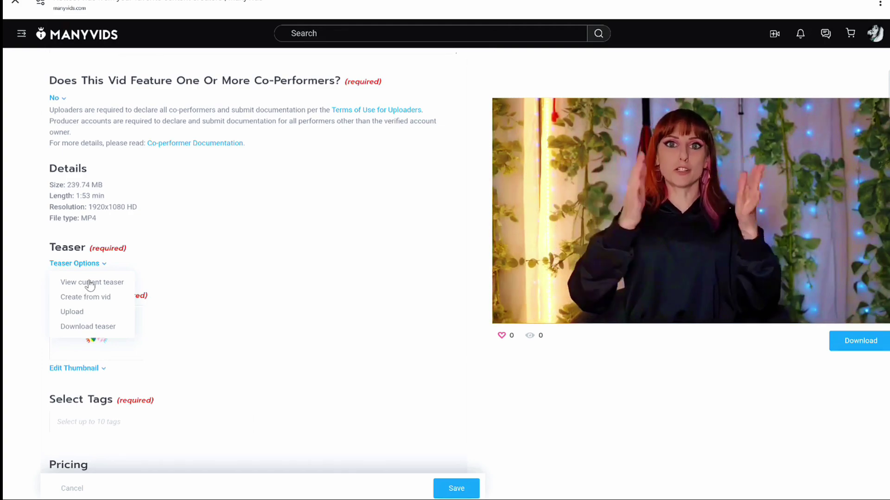
{"action": "left_click", "coordinate": [71, 313]}
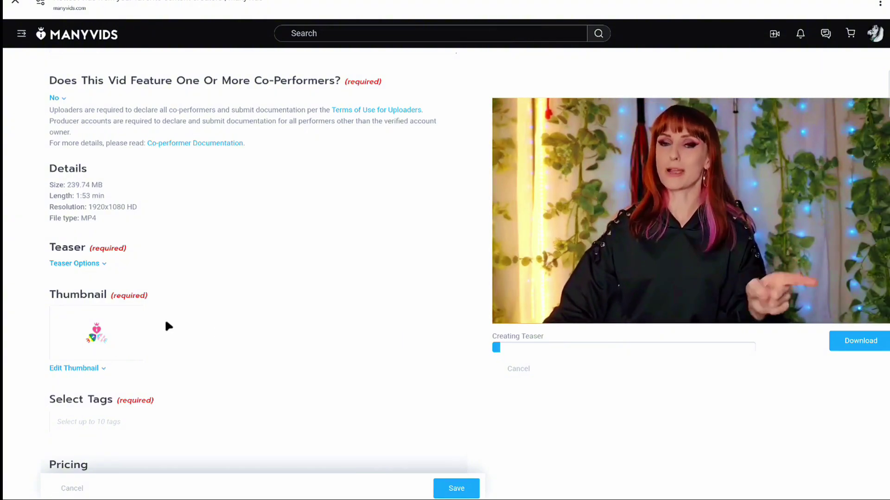
Pause the video, open the picture upload for a custom thumbnail and close the new teaser's preview.
{"action": "left_click", "coordinate": [90, 367]}
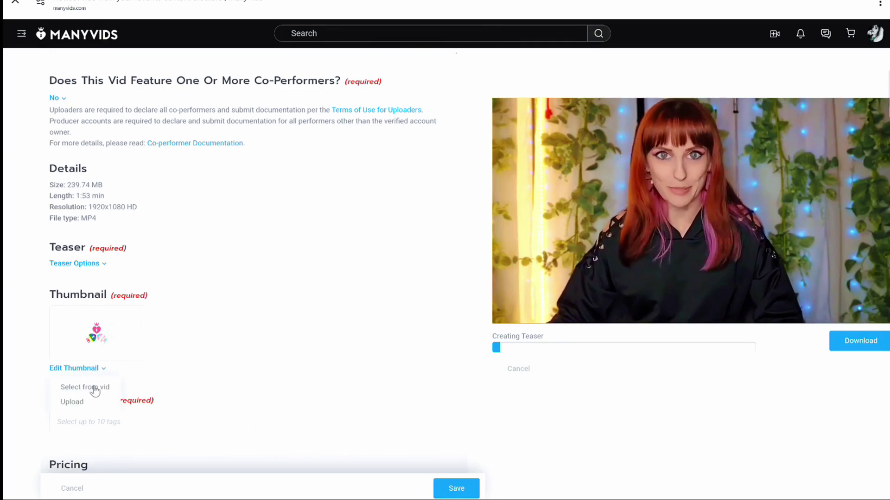
{"action": "left_click", "coordinate": [548, 269]}
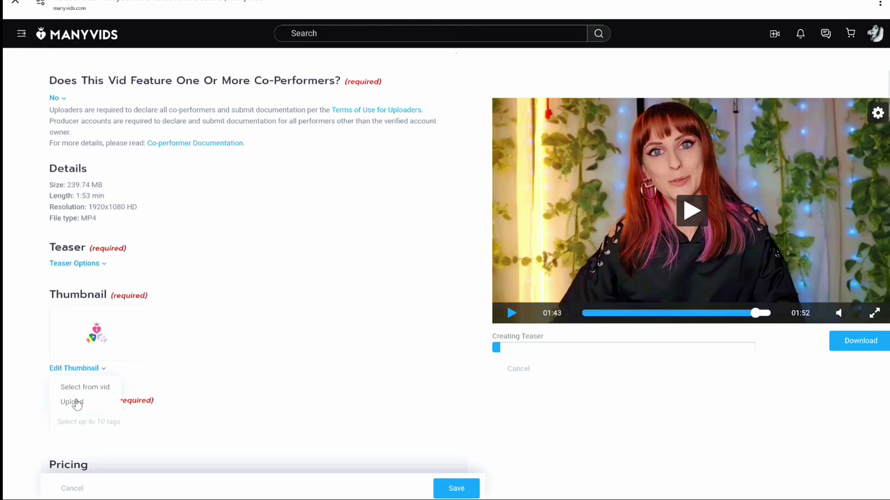
{"action": "left_click", "coordinate": [77, 403]}
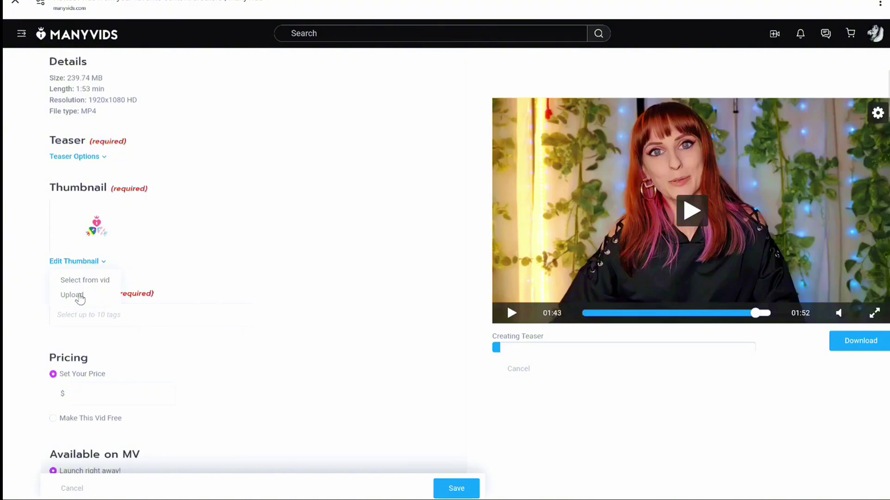
{"action": "left_click", "coordinate": [74, 295]}
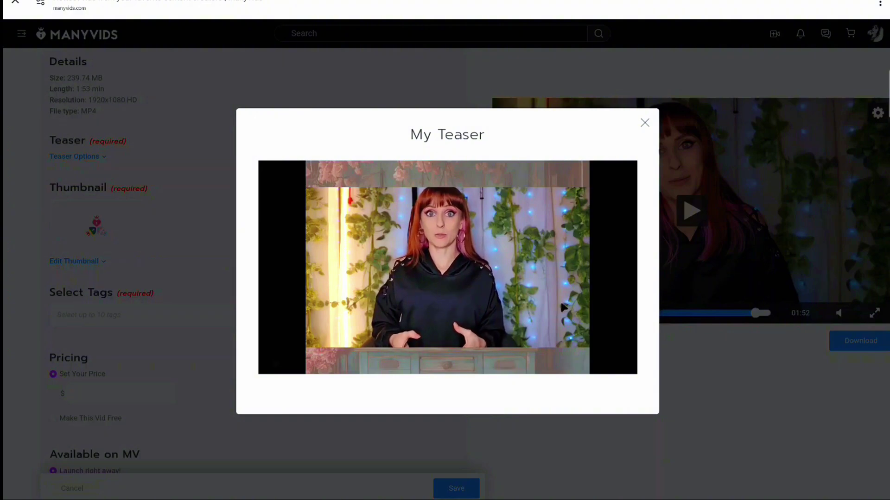
{"action": "left_click", "coordinate": [644, 123]}
{"action": "left_click", "coordinate": [645, 123]}
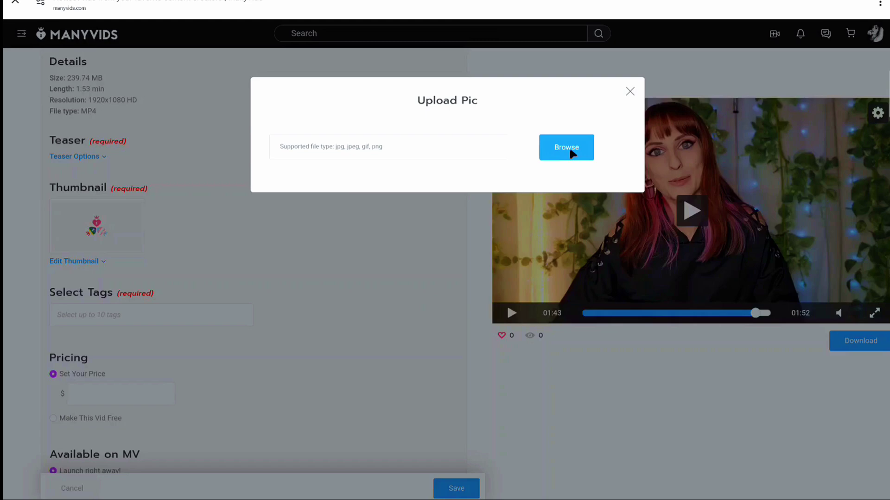
Choose a picture for the thumbnail, crop it to the full frame and save it.
{"action": "left_click", "coordinate": [566, 147]}
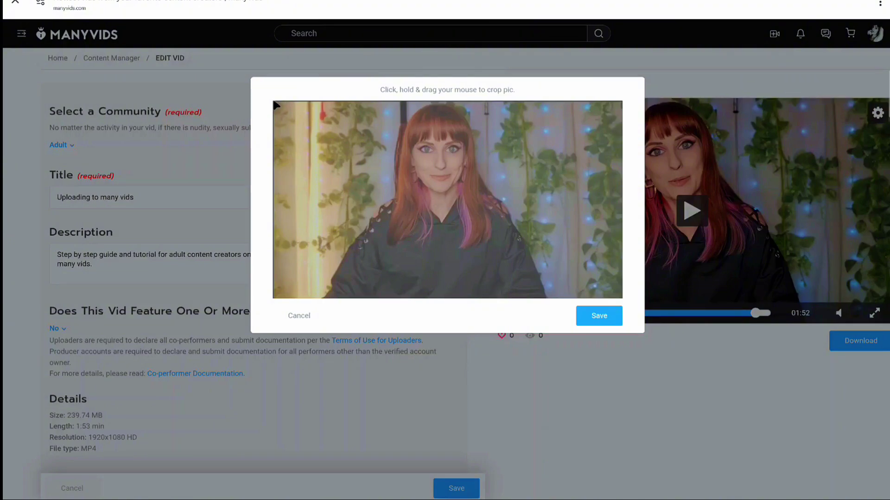
{"action": "left_click_drag", "start_coordinate": [282, 123], "coordinate": [632, 301]}
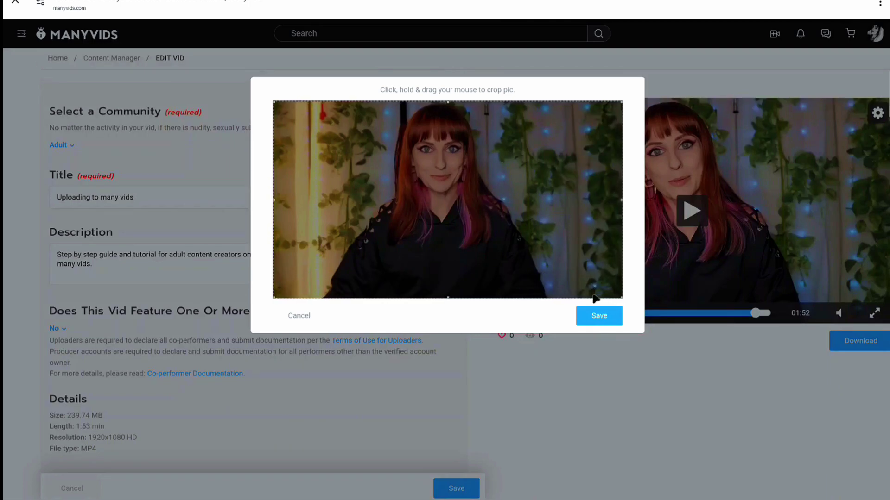
{"action": "left_click", "coordinate": [599, 318]}
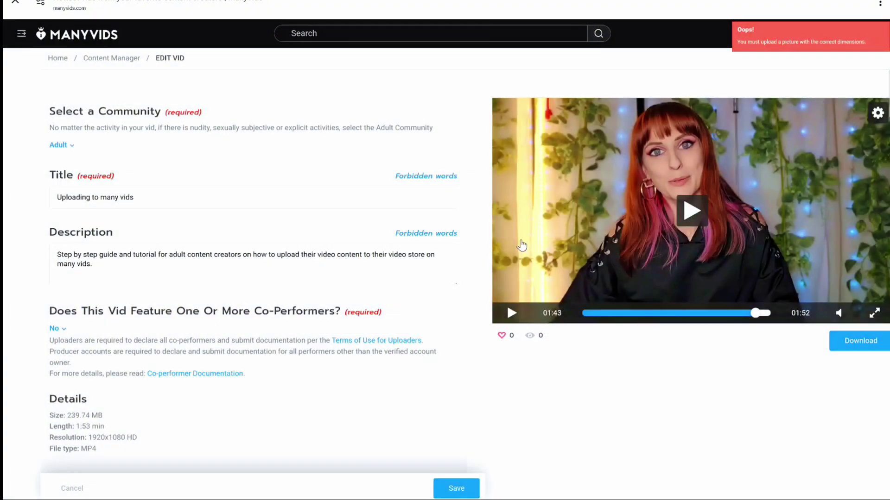
Search the video tags for "joi" and look through the suggested tags.
{"action": "scroll", "coordinate": [788, 56], "scroll_direction": "down", "scroll_amount": 1}
{"action": "scroll", "coordinate": [481, 184], "scroll_direction": "down", "scroll_amount": 5}
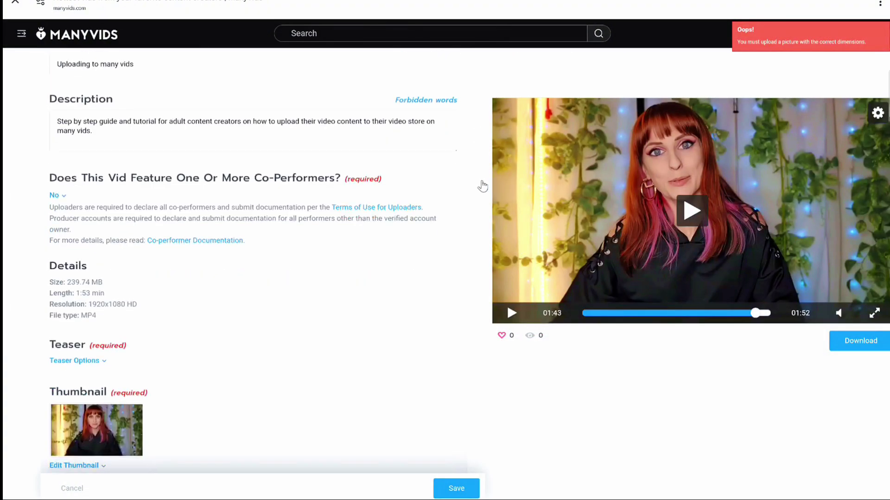
{"action": "scroll", "coordinate": [253, 268], "scroll_direction": "down", "scroll_amount": 1}
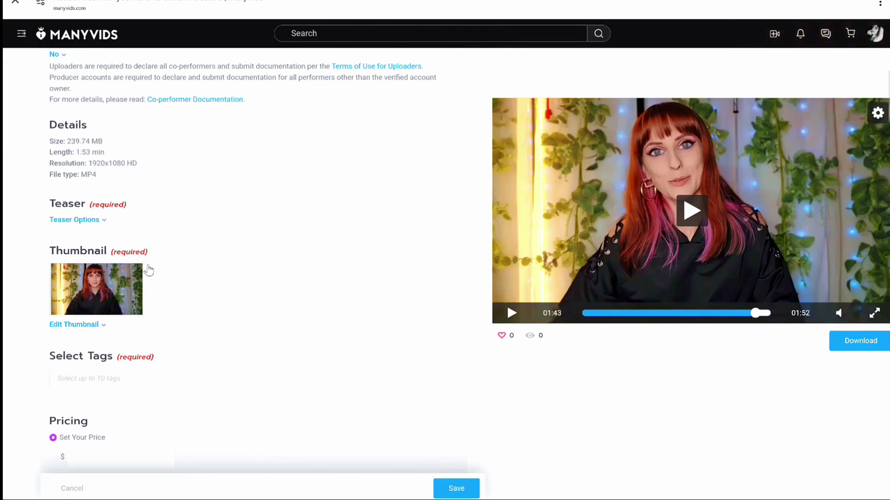
{"action": "left_click", "coordinate": [143, 385]}
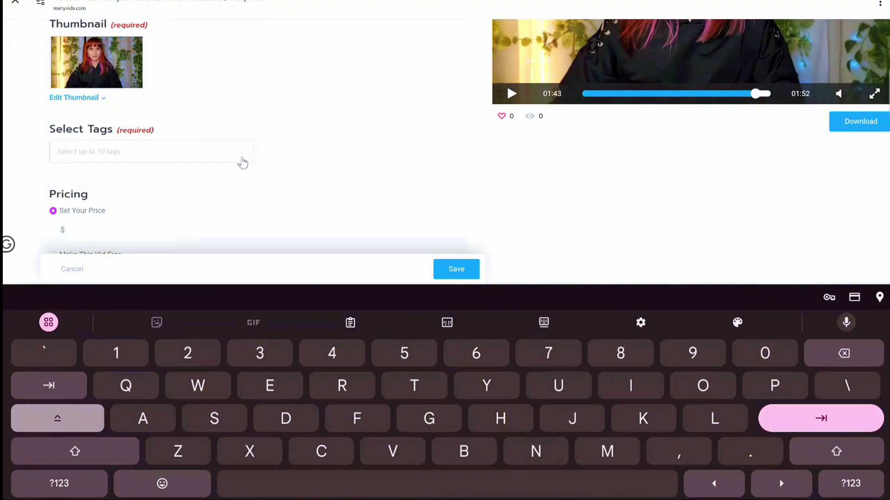
{"action": "key", "text": "Caps_Lock"}
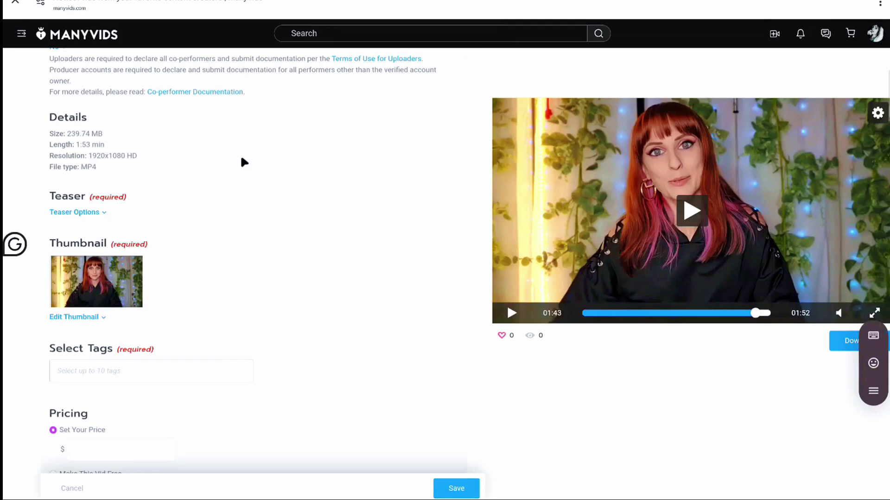
{"action": "type", "text": "joi"}
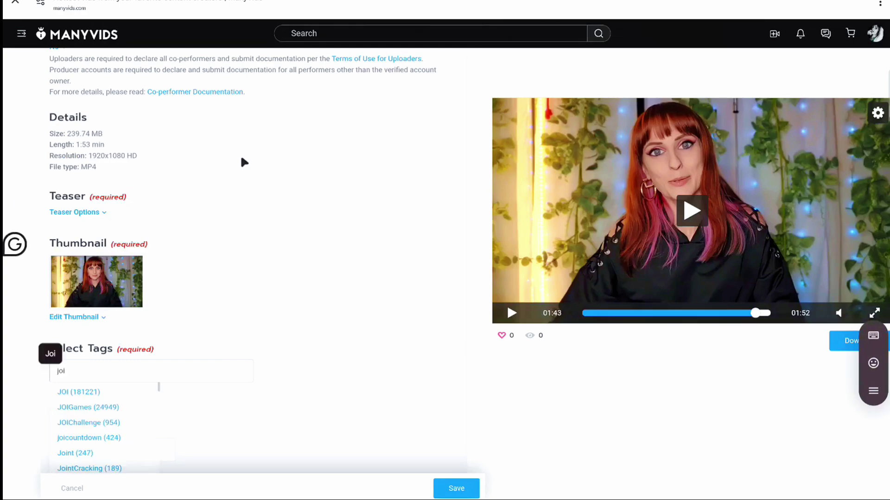
{"action": "scroll", "coordinate": [95, 431], "scroll_direction": "down", "scroll_amount": 5}
{"action": "scroll", "coordinate": [94, 447], "scroll_direction": "up", "scroll_amount": 5}
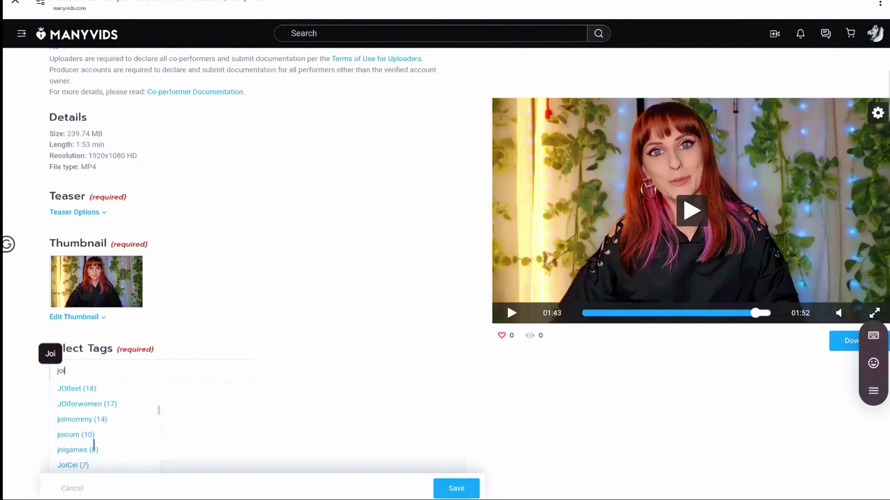
{"action": "scroll", "coordinate": [101, 422], "scroll_direction": "up", "scroll_amount": 2}
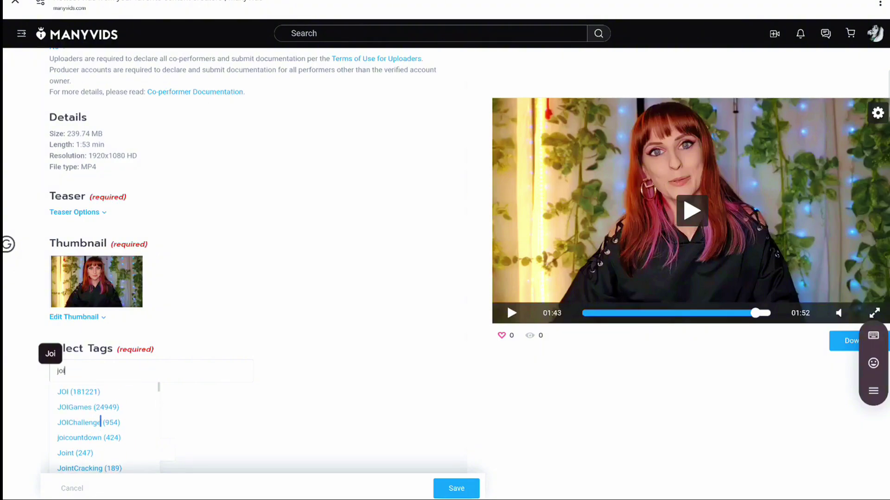
Search the video tags for "bj", look through the suggestions and leave the tag search without adding any.
{"action": "left_click_drag", "start_coordinate": [85, 371], "coordinate": [54, 371]}
{"action": "type", "text": "bj"}
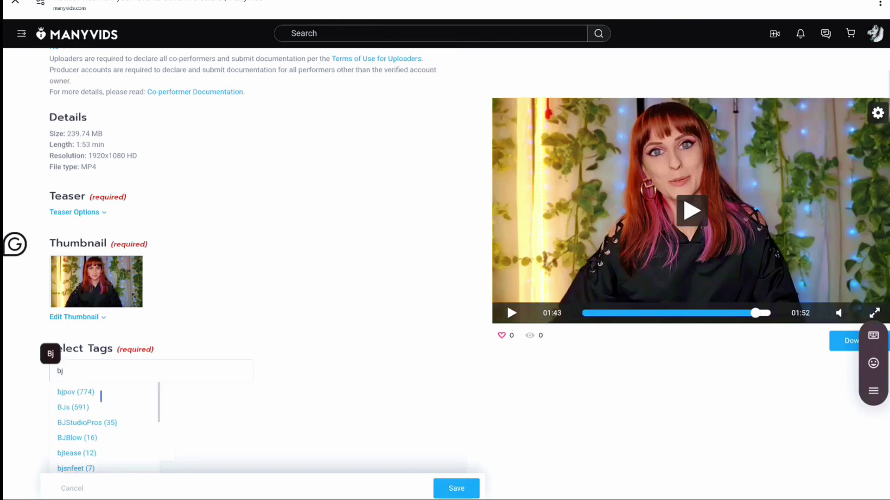
{"action": "scroll", "coordinate": [102, 412], "scroll_direction": "down", "scroll_amount": 5}
{"action": "scroll", "coordinate": [99, 434], "scroll_direction": "down", "scroll_amount": 2}
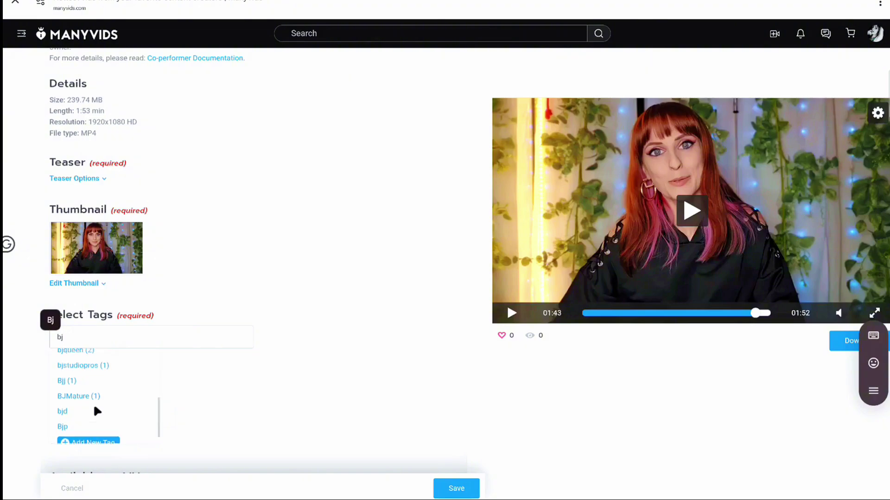
{"action": "scroll", "coordinate": [93, 403], "scroll_direction": "up", "scroll_amount": 5}
{"action": "left_click", "coordinate": [251, 306]}
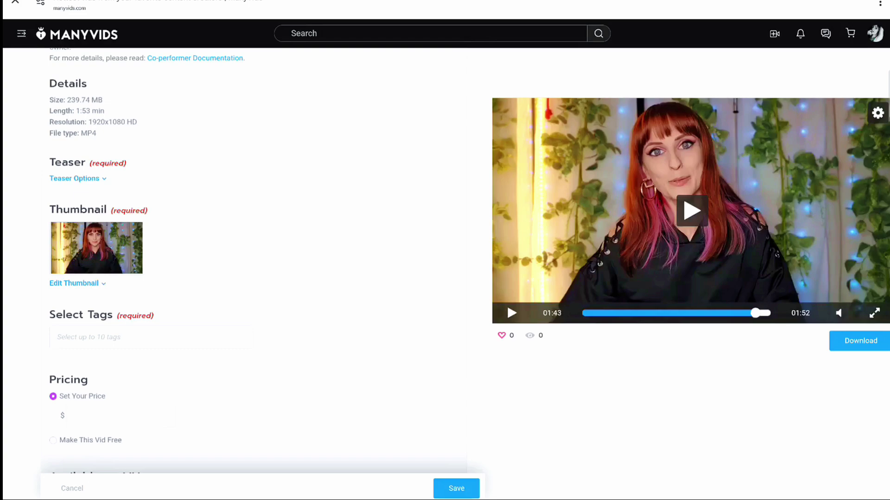
Set the video's price to $2.99.
{"action": "scroll", "coordinate": [131, 302], "scroll_direction": "down", "scroll_amount": 2}
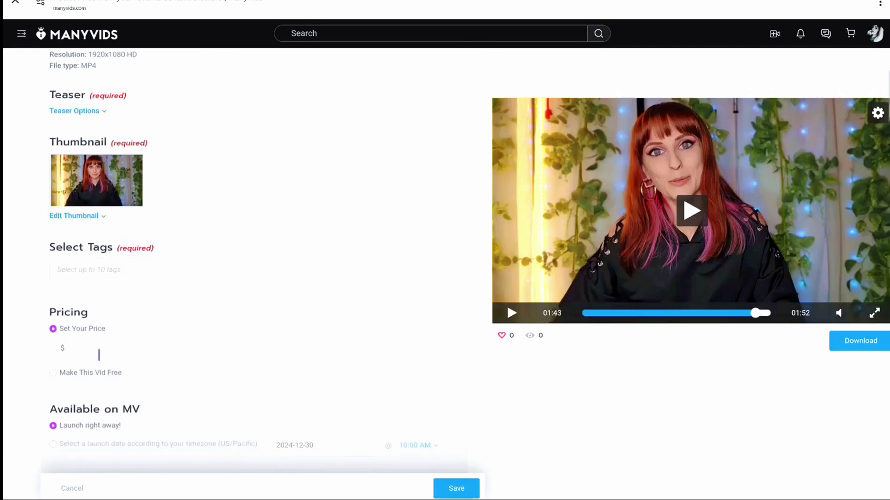
{"action": "left_click", "coordinate": [94, 355]}
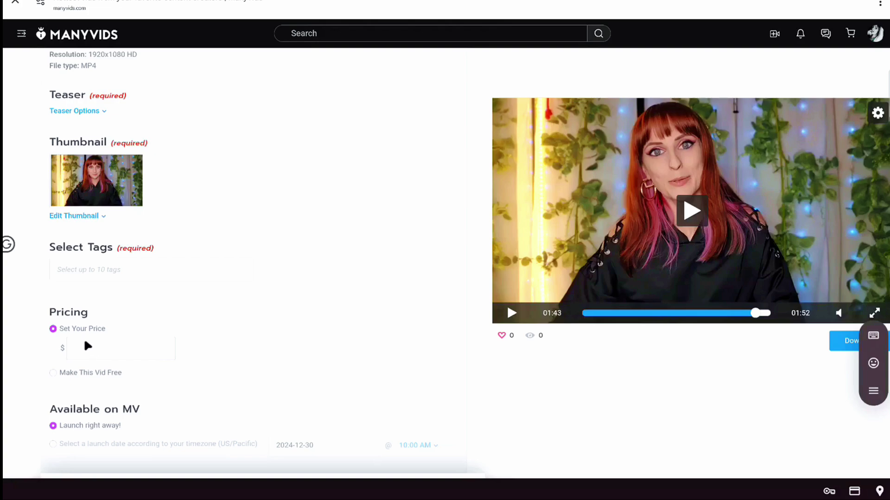
{"action": "type", "text": "3"}
{"action": "scroll", "coordinate": [153, 320], "scroll_direction": "down", "scroll_amount": 4}
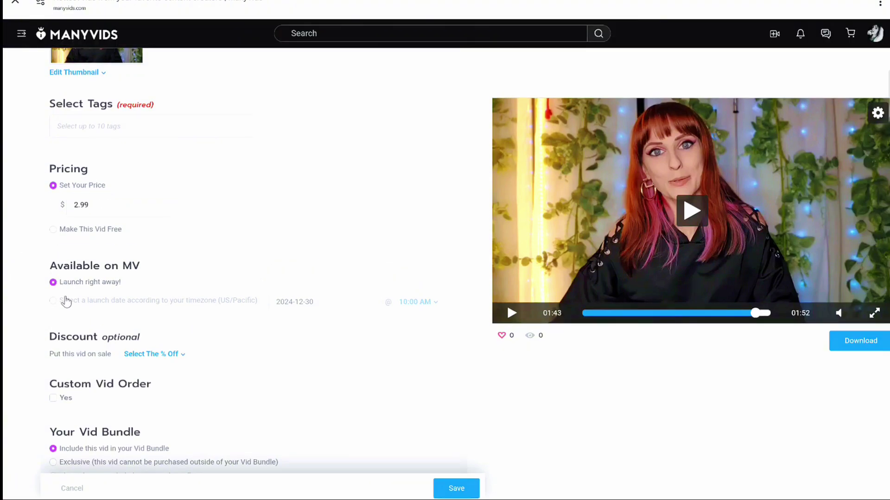
Schedule the video's launch for 2024-12-31 at 12:30 AM instead of launching it right away.
{"action": "left_click", "coordinate": [67, 301]}
{"action": "left_click", "coordinate": [320, 304]}
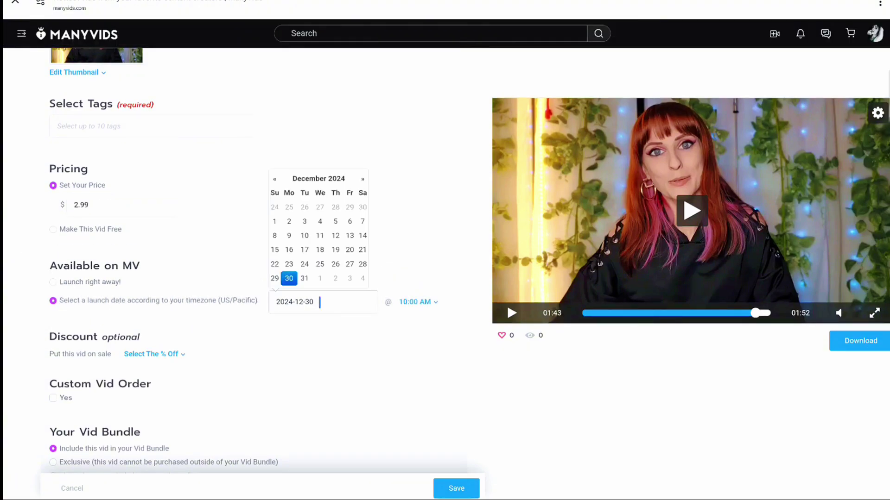
{"action": "left_click", "coordinate": [304, 278]}
{"action": "left_click", "coordinate": [419, 302]}
{"action": "left_click", "coordinate": [432, 350]}
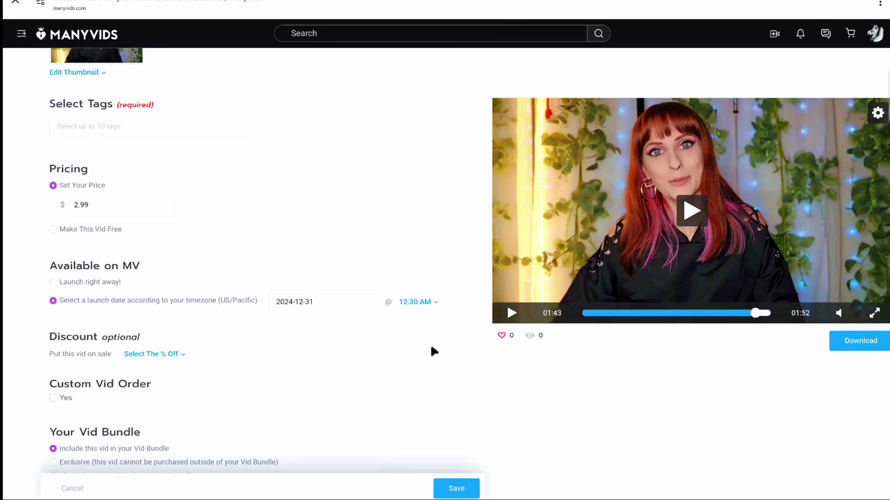
Look through the available sale percentages and set the video's discount to No Discount.
{"action": "scroll", "coordinate": [312, 346], "scroll_direction": "down", "scroll_amount": 2}
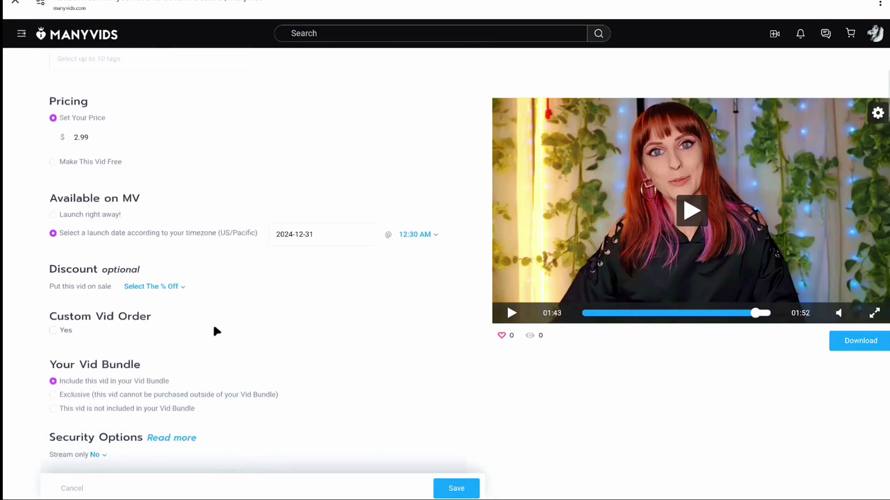
{"action": "left_click", "coordinate": [167, 288]}
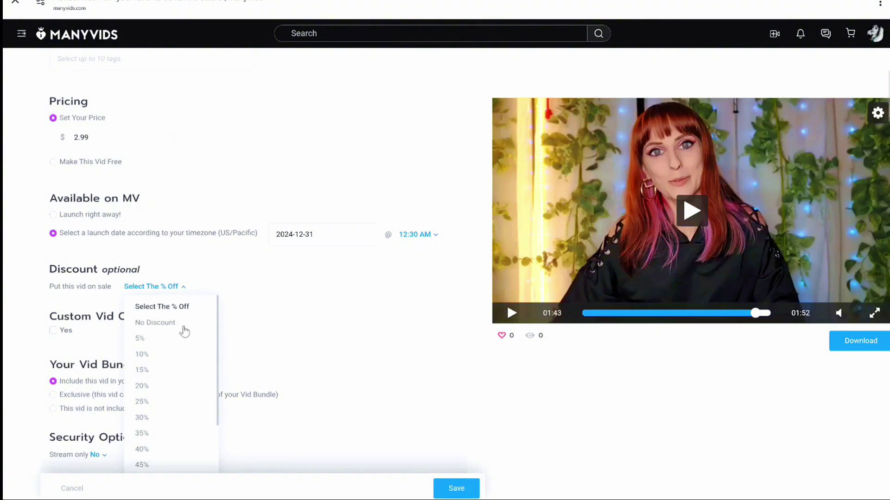
{"action": "scroll", "coordinate": [183, 331], "scroll_direction": "down", "scroll_amount": 2}
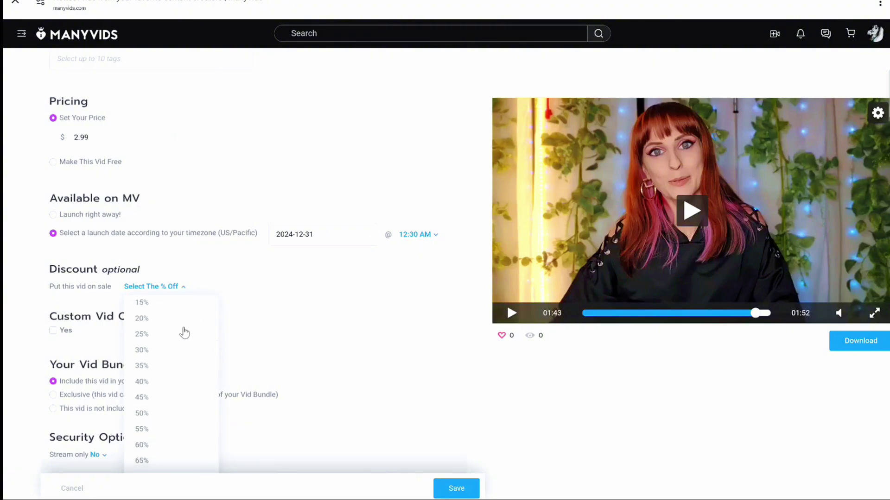
{"action": "scroll", "coordinate": [184, 333], "scroll_direction": "down", "scroll_amount": 2}
{"action": "scroll", "coordinate": [188, 331], "scroll_direction": "down", "scroll_amount": 2}
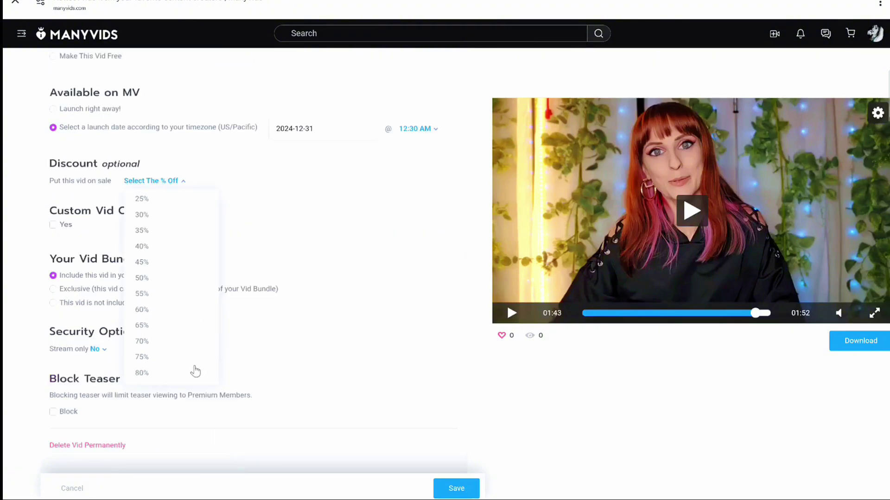
{"action": "scroll", "coordinate": [166, 376], "scroll_direction": "up", "scroll_amount": 5}
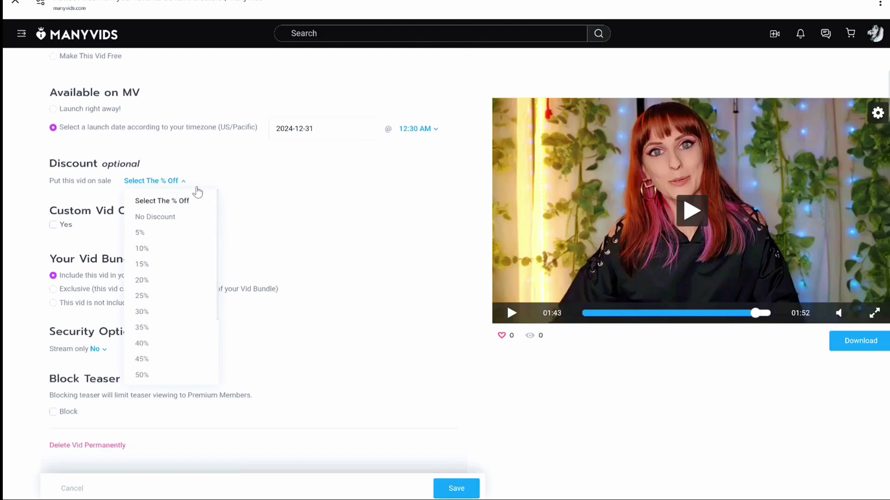
{"action": "left_click", "coordinate": [162, 217]}
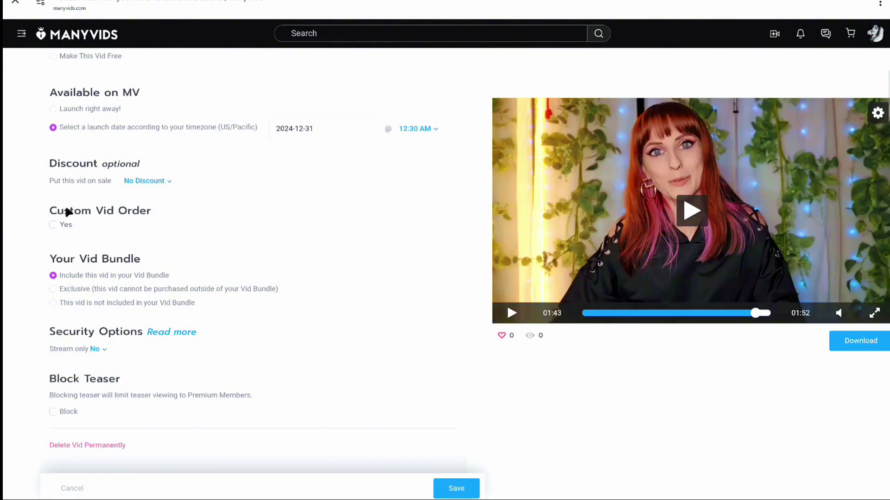
Exclude the video from the Vid Bundle and set its Stream only security option to Yes.
{"action": "left_click", "coordinate": [83, 289]}
{"action": "left_click", "coordinate": [87, 305]}
{"action": "left_click", "coordinate": [94, 351]}
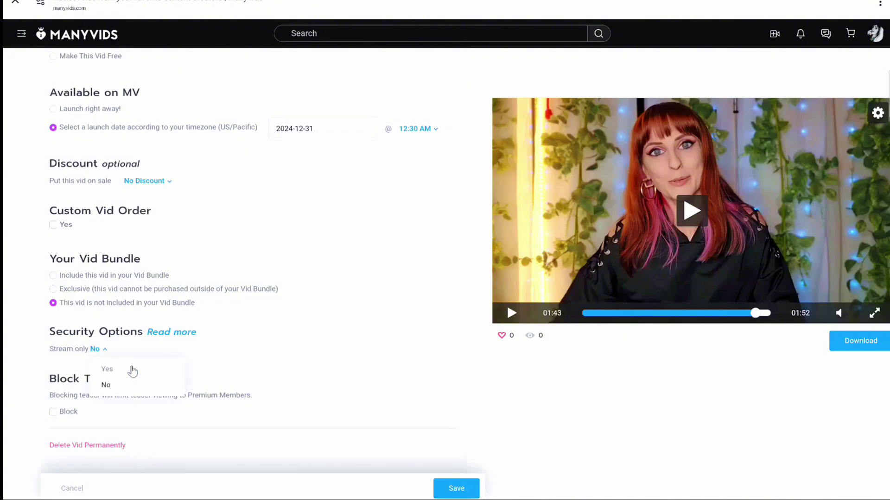
{"action": "left_click", "coordinate": [244, 356]}
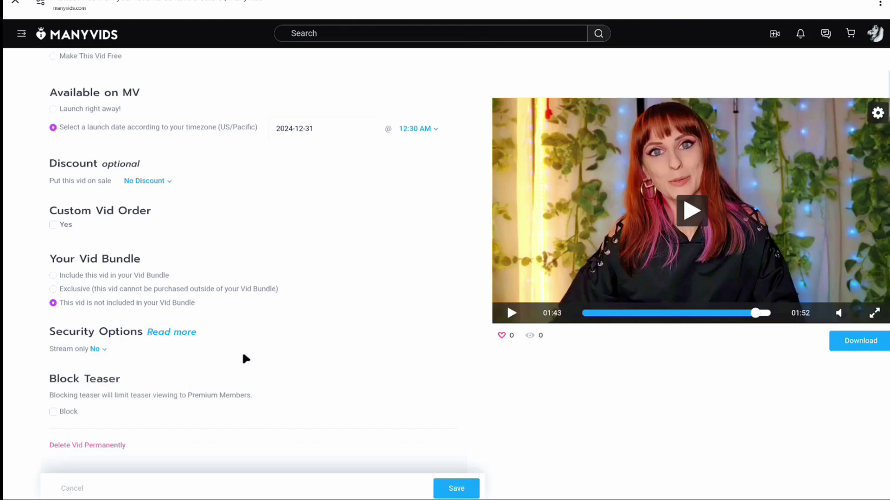
{"action": "left_click", "coordinate": [106, 351]}
{"action": "left_click", "coordinate": [110, 362]}
Add the JOI tag to the video's tags.
{"action": "scroll", "coordinate": [254, 366], "scroll_direction": "up", "scroll_amount": 5}
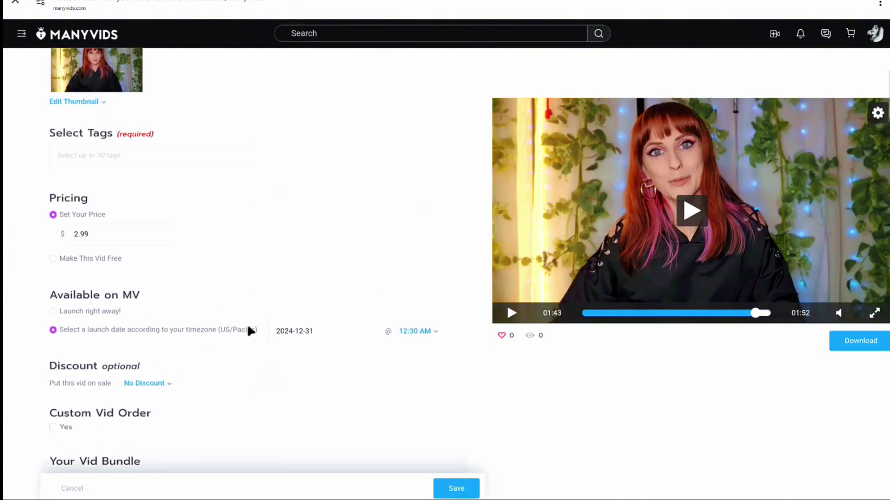
{"action": "scroll", "coordinate": [251, 331], "scroll_direction": "up", "scroll_amount": 3}
{"action": "left_click", "coordinate": [139, 256]}
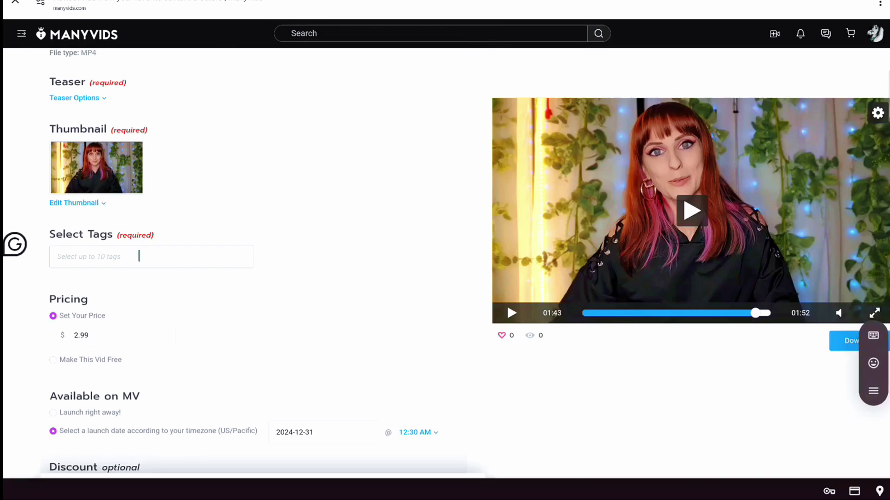
{"action": "type", "text": "joi"}
Review the video's details, teaser options and remaining settings, and save the video.
{"action": "scroll", "coordinate": [89, 210], "scroll_direction": "up", "scroll_amount": 6}
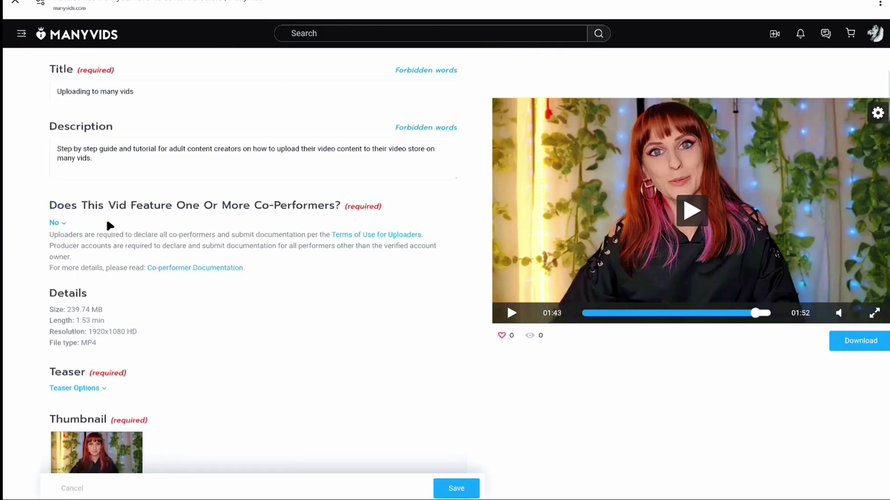
{"action": "scroll", "coordinate": [86, 205], "scroll_direction": "down", "scroll_amount": 5}
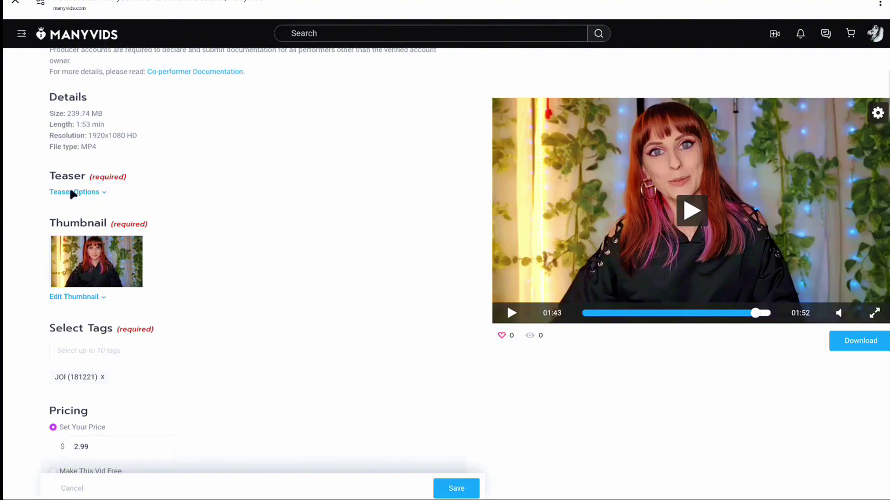
{"action": "left_click", "coordinate": [85, 193]}
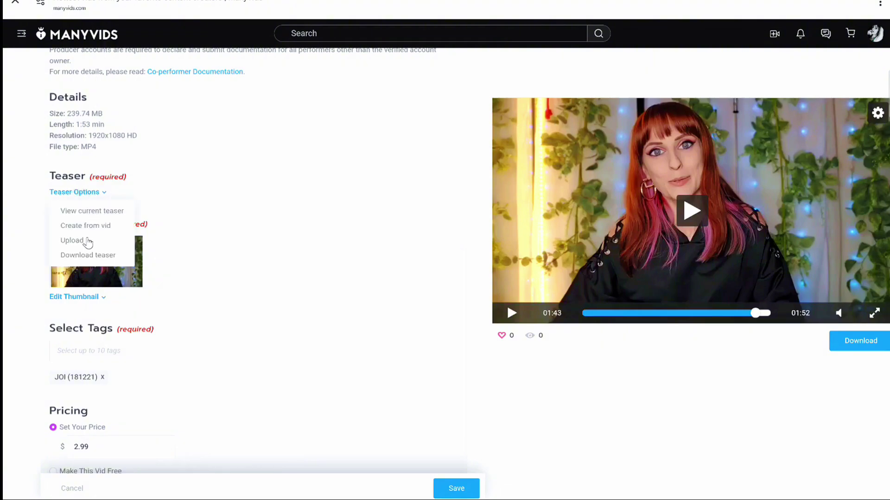
{"action": "scroll", "coordinate": [103, 328], "scroll_direction": "down", "scroll_amount": 3}
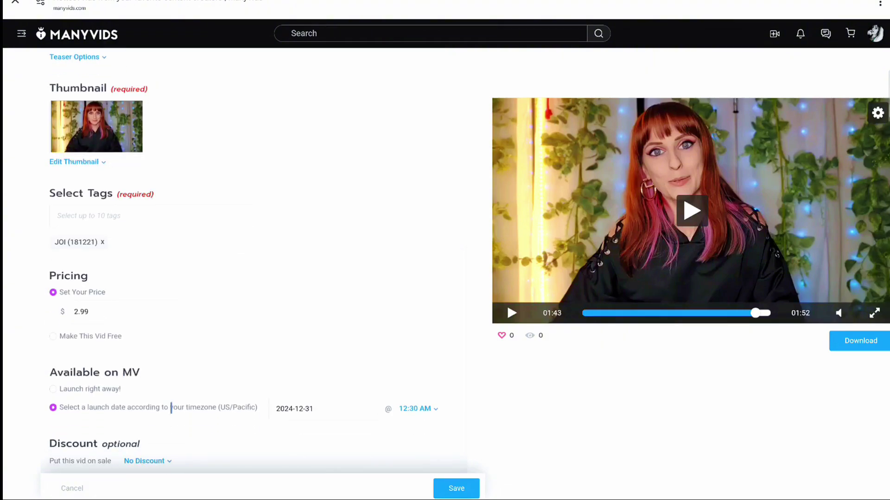
{"action": "scroll", "coordinate": [171, 408], "scroll_direction": "down", "scroll_amount": 2}
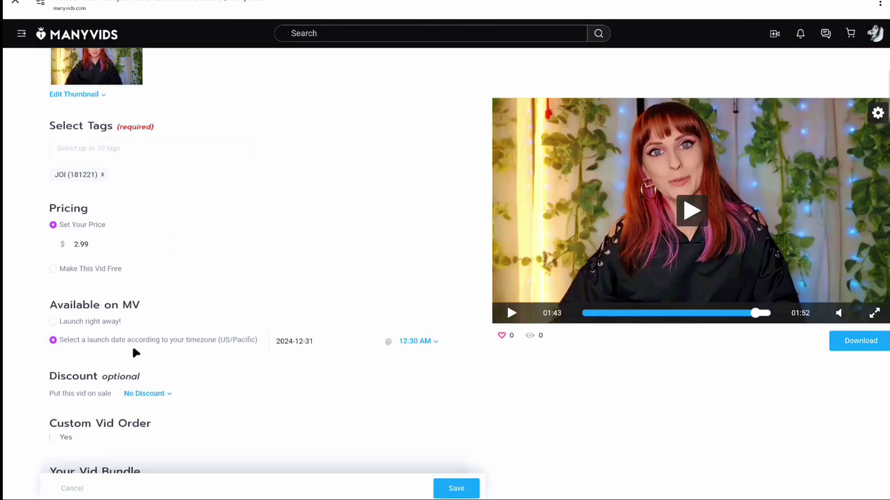
{"action": "scroll", "coordinate": [134, 350], "scroll_direction": "down", "scroll_amount": 3}
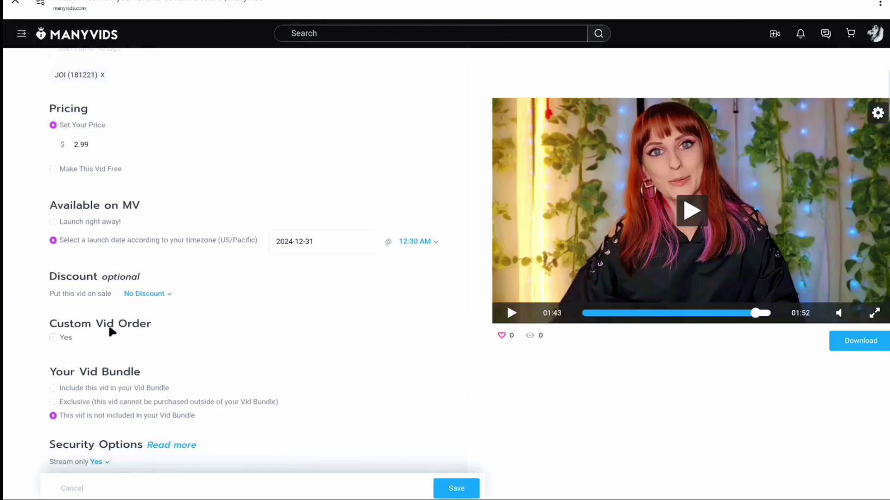
{"action": "scroll", "coordinate": [121, 323], "scroll_direction": "down", "scroll_amount": 3}
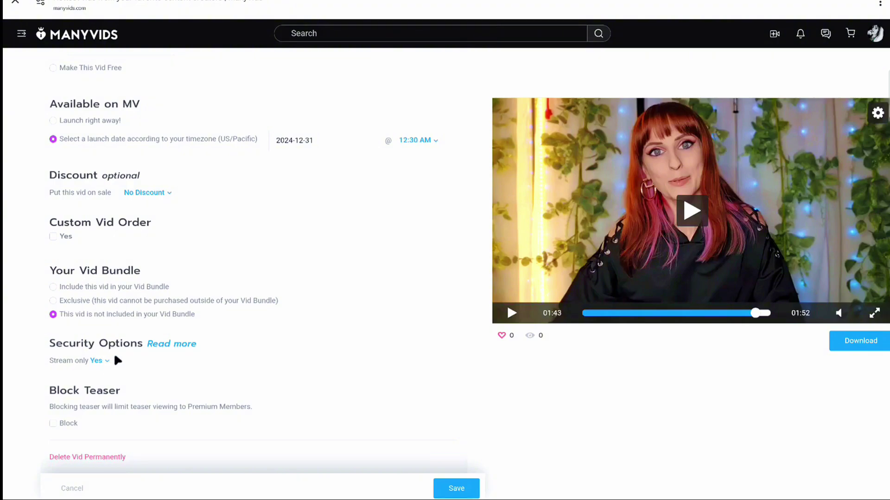
{"action": "scroll", "coordinate": [86, 412], "scroll_direction": "down", "scroll_amount": 1}
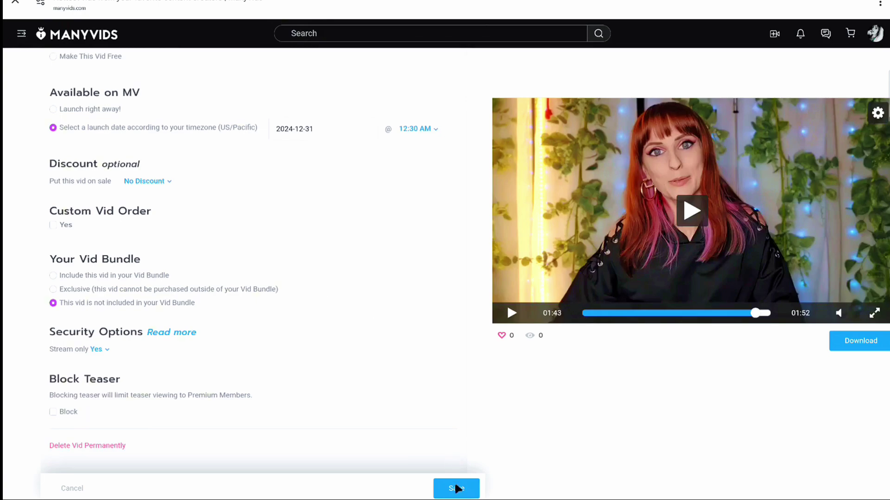
{"action": "left_click", "coordinate": [466, 487]}
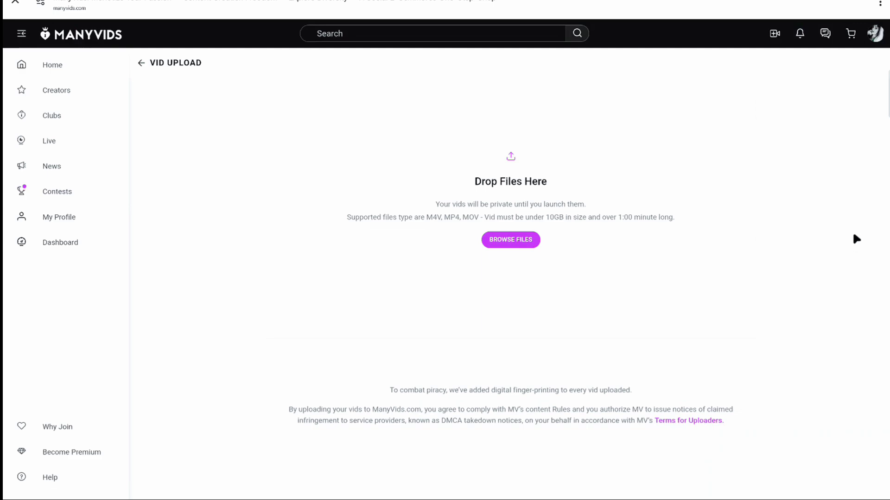
Leave the upload page for the dashboard and open the Content Manager.
{"action": "left_click", "coordinate": [874, 35]}
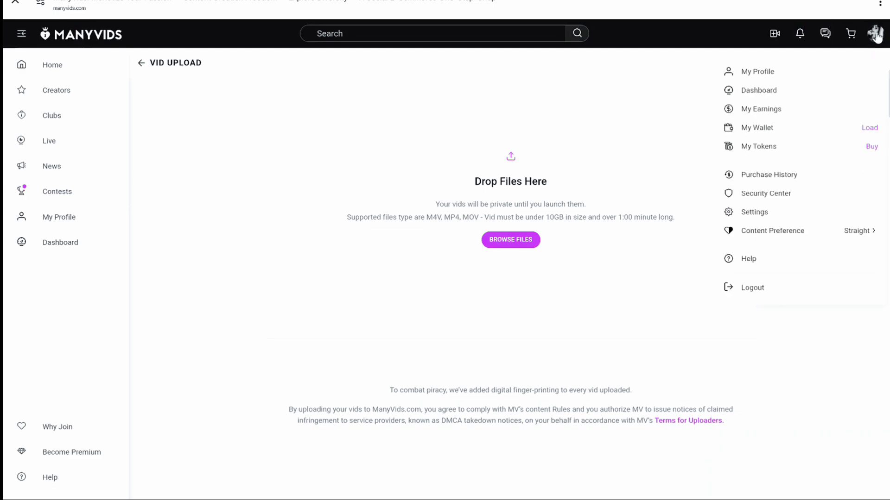
{"action": "left_click", "coordinate": [758, 91]}
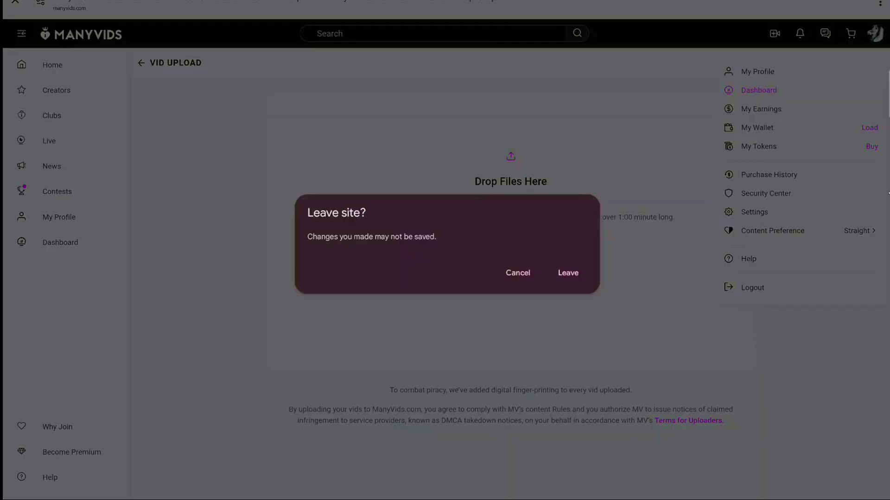
{"action": "left_click", "coordinate": [546, 277]}
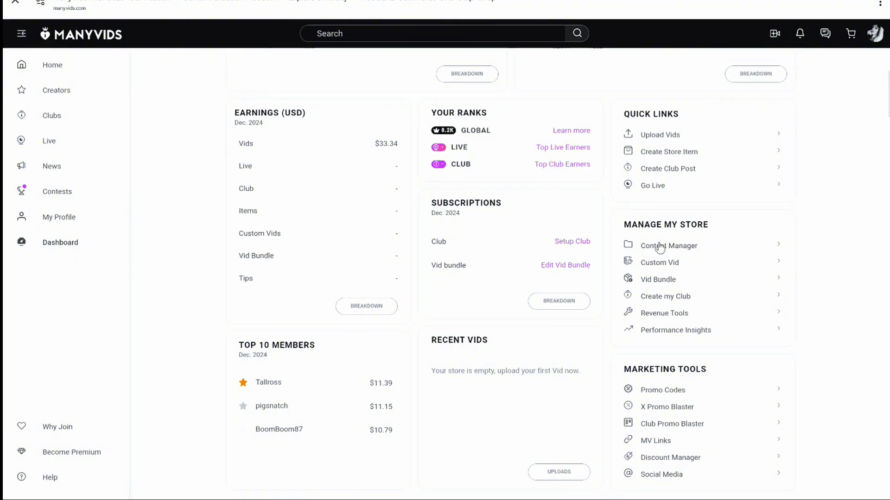
{"action": "left_click", "coordinate": [660, 247]}
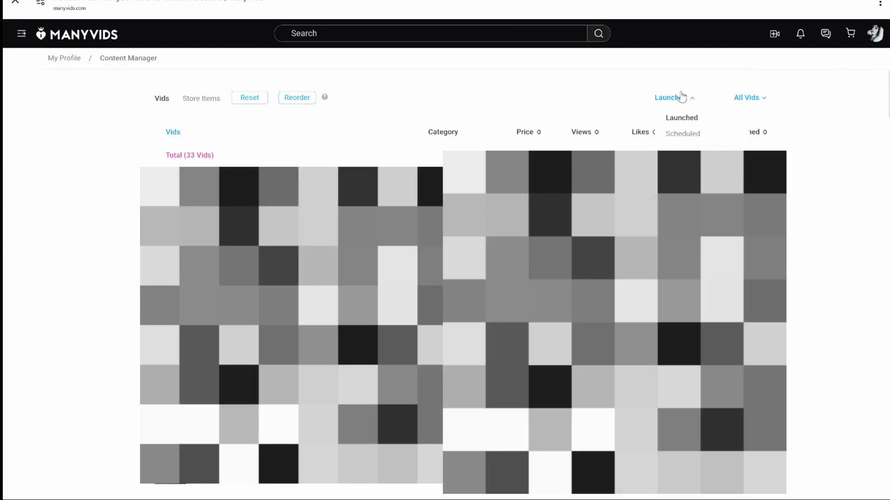
Filter the Content Manager's video list to show Scheduled videos.
{"action": "left_click", "coordinate": [689, 117]}
{"action": "mouse_move", "coordinate": [687, 117]}
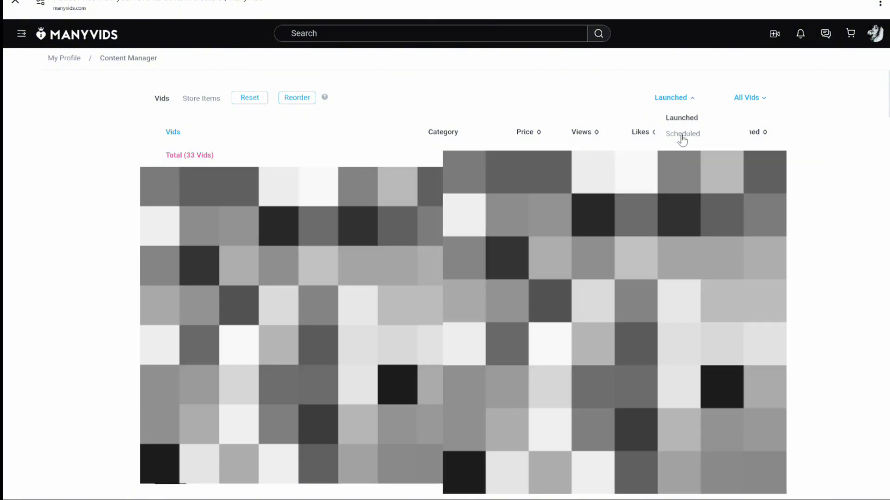
{"action": "left_click", "coordinate": [680, 132]}
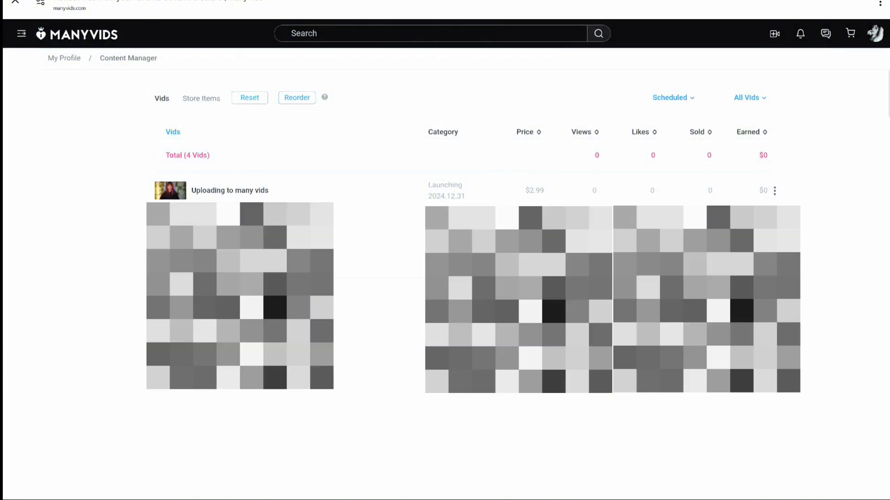